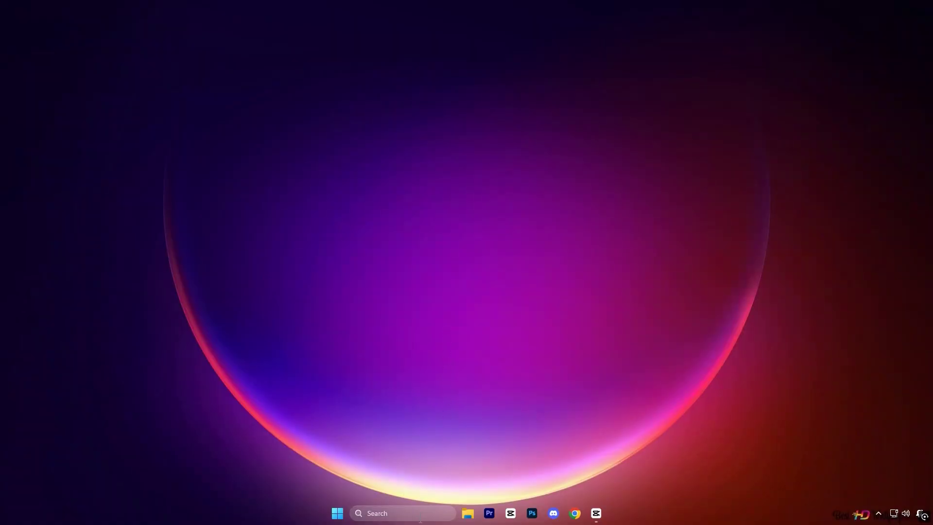
Step: In msconfig's Services tab, hide Microsoft services, uncheck Battle.net Update Helper Svc, and apply
left_click(418, 513)
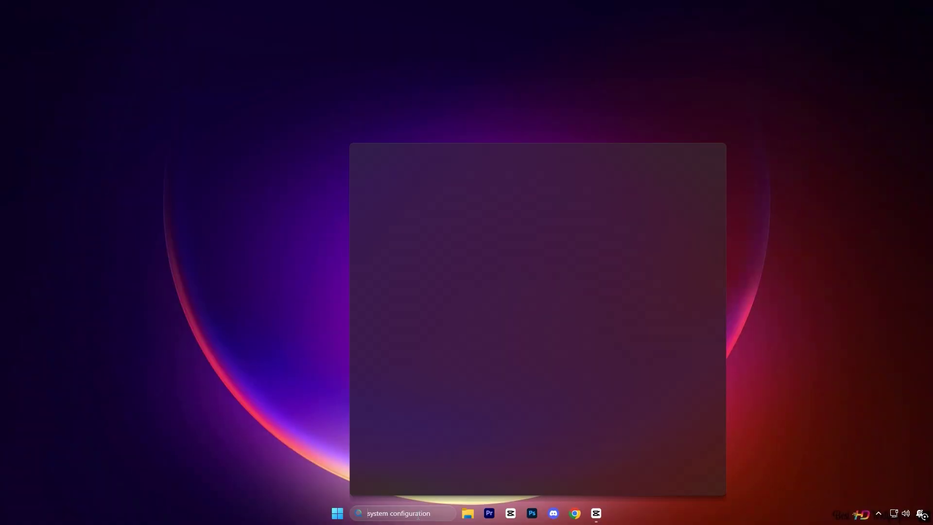
type("system configuration")
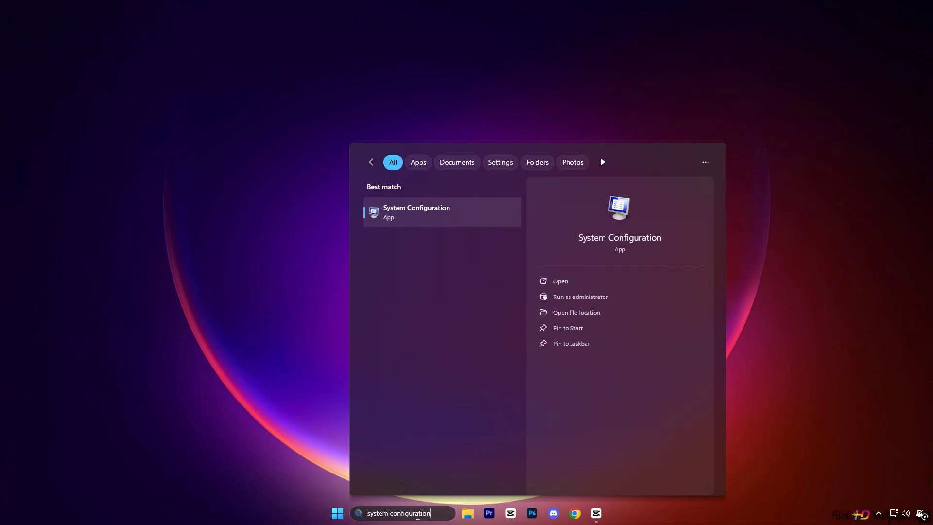
left_click(438, 210)
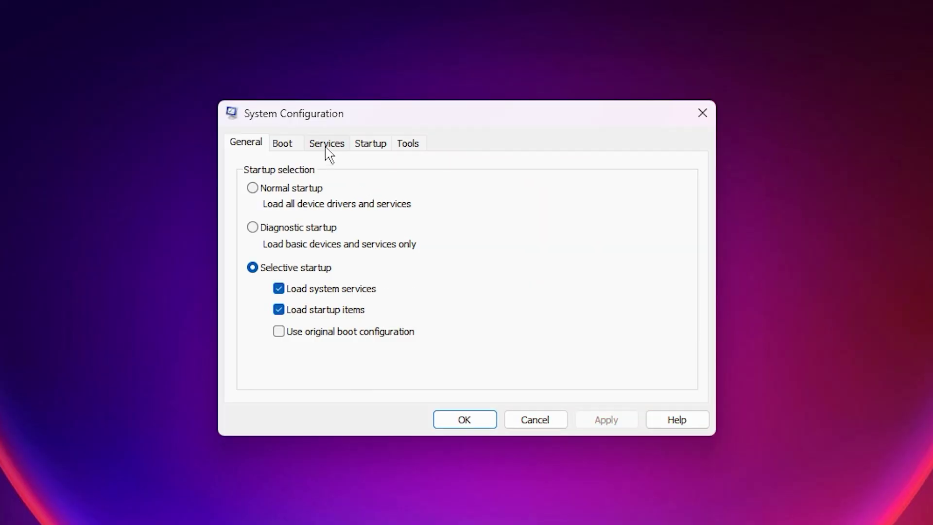
left_click(325, 145)
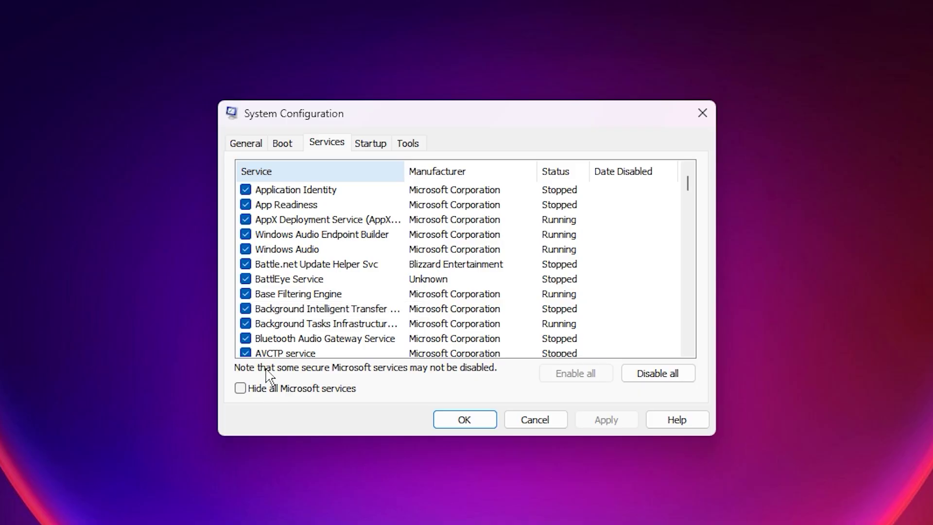
left_click(240, 392)
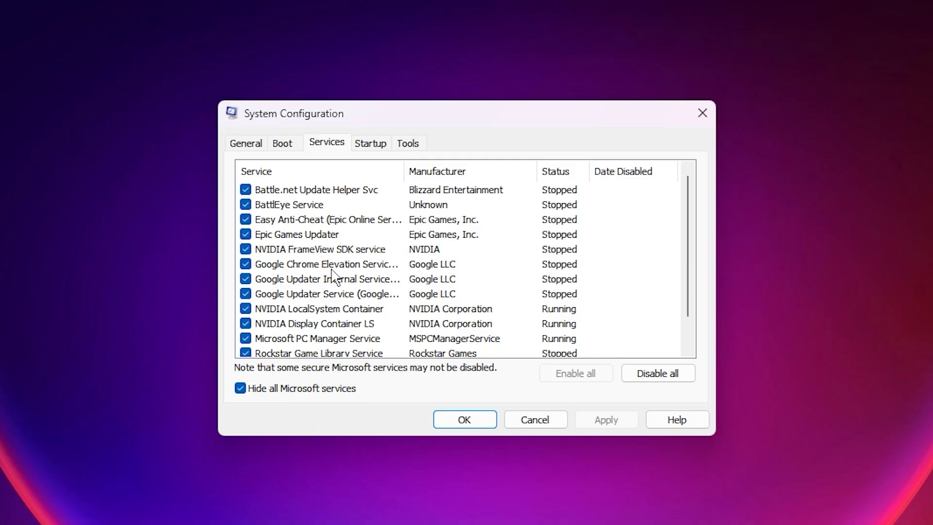
scroll(323, 313, "down", 1)
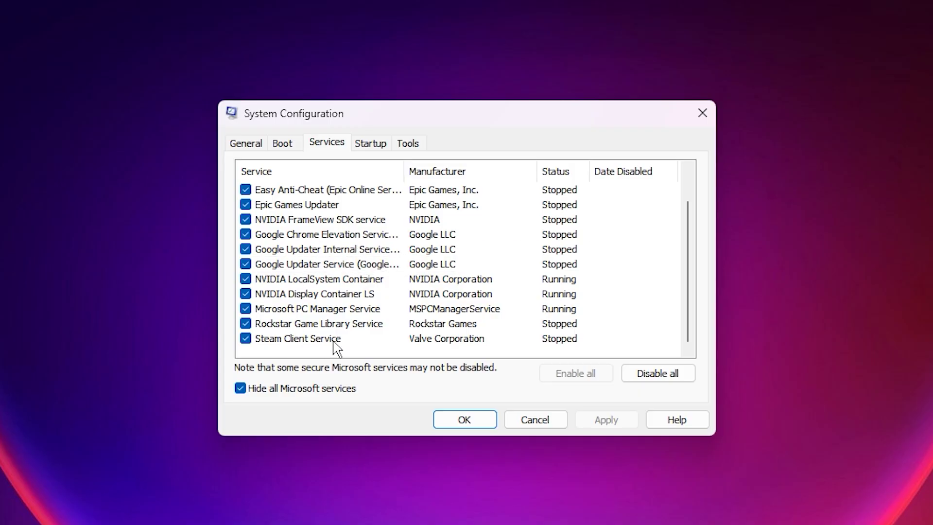
scroll(318, 307, "up", 1)
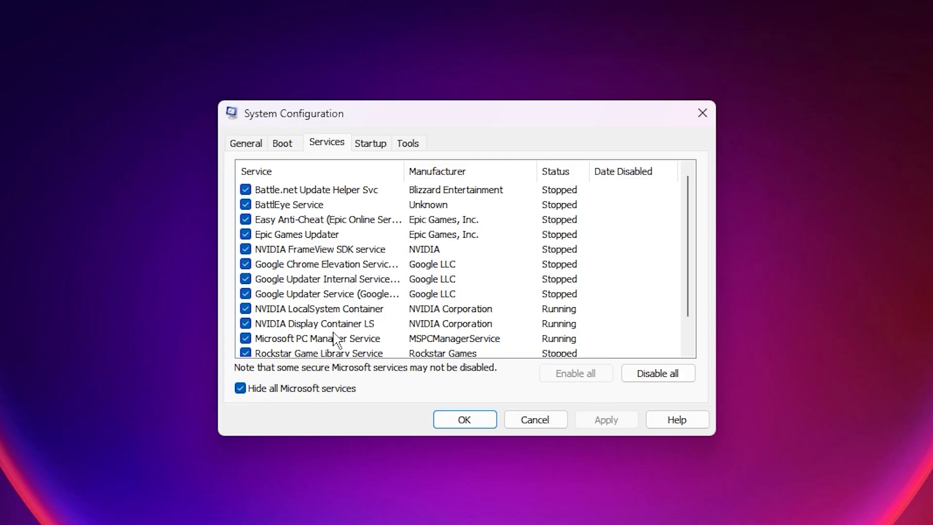
scroll(334, 325, "down", 1)
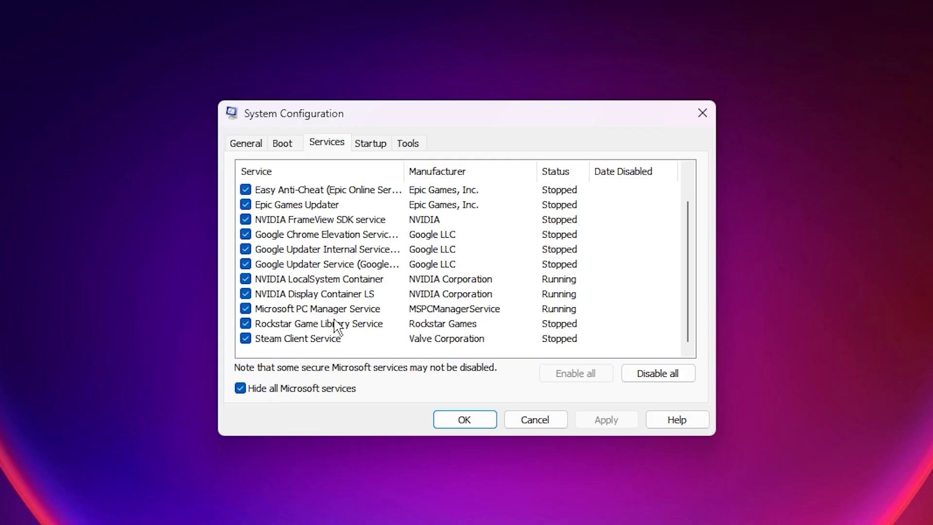
scroll(334, 325, "up", 1)
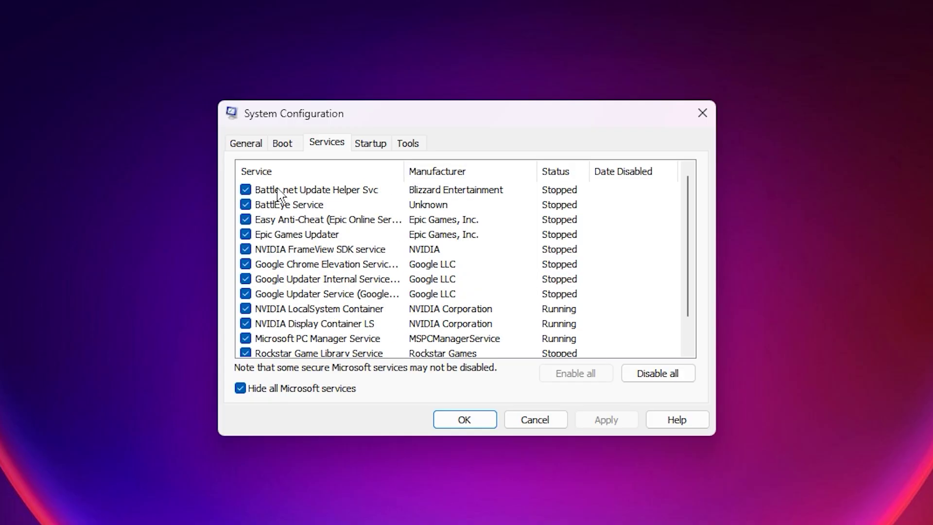
left_click(245, 190)
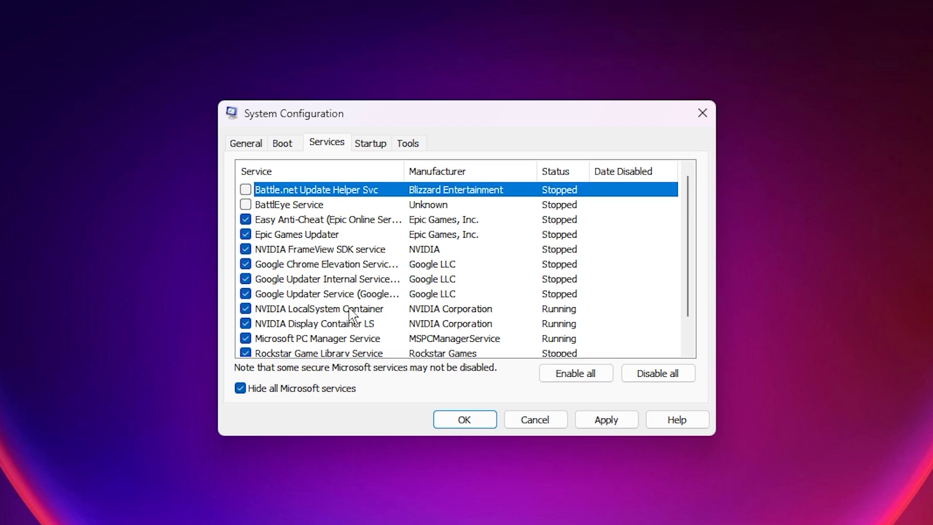
left_click(620, 429)
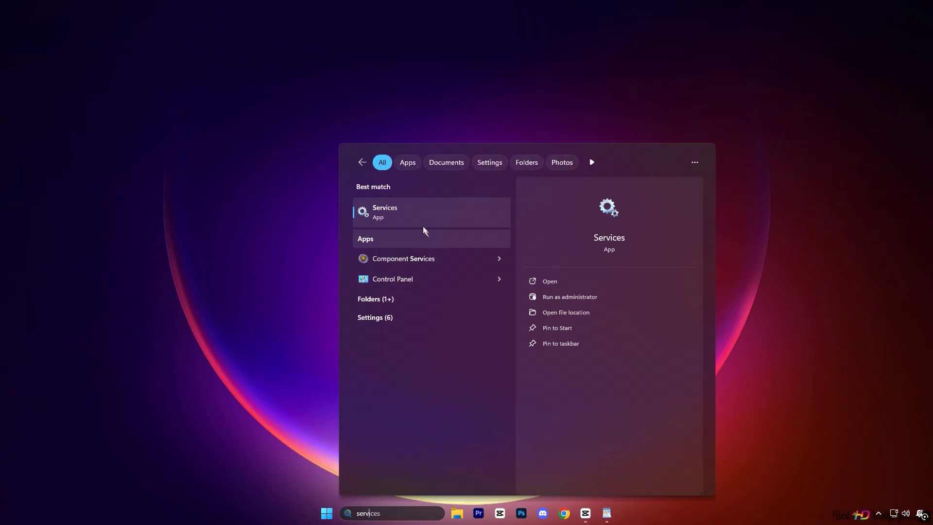
Step: Launch Services from the search results and select Connected User Experiences and Telemetry
left_click(420, 220)
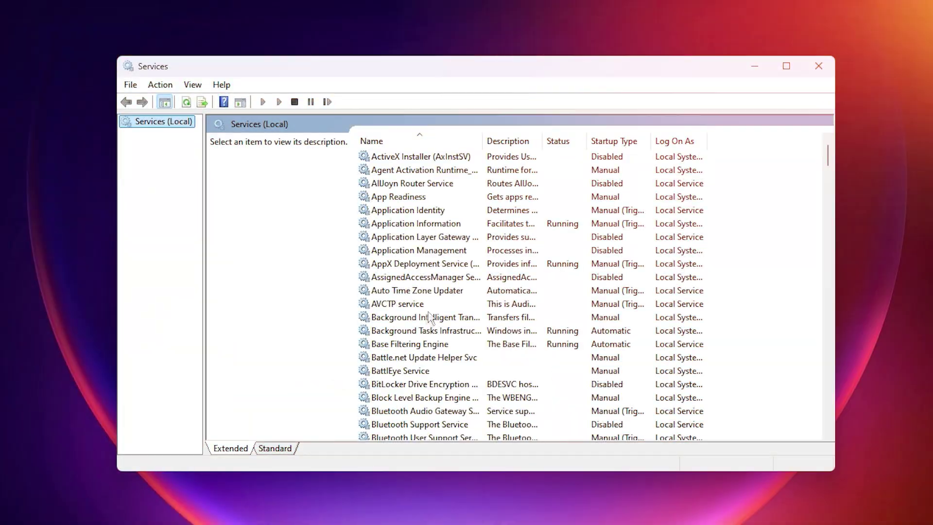
scroll(430, 317, "down", 3)
scroll(430, 317, "down", 2)
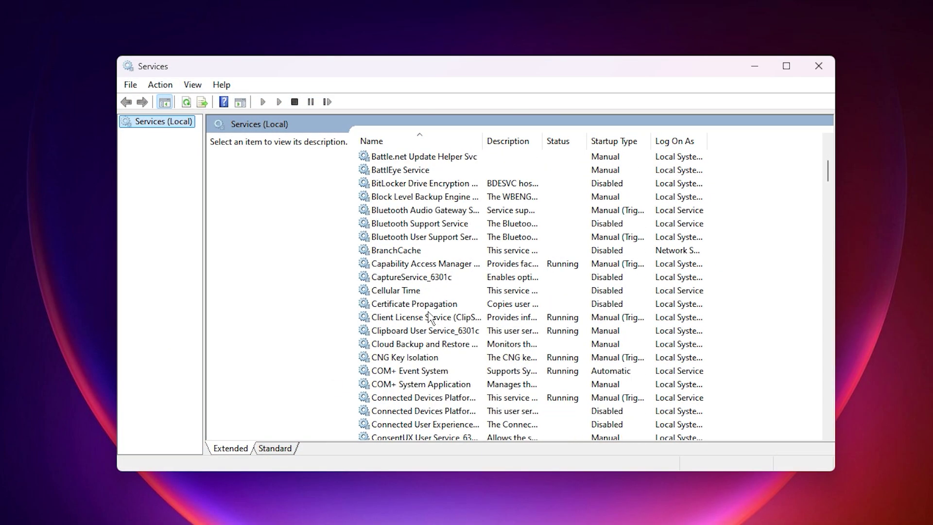
scroll(430, 317, "down", 3)
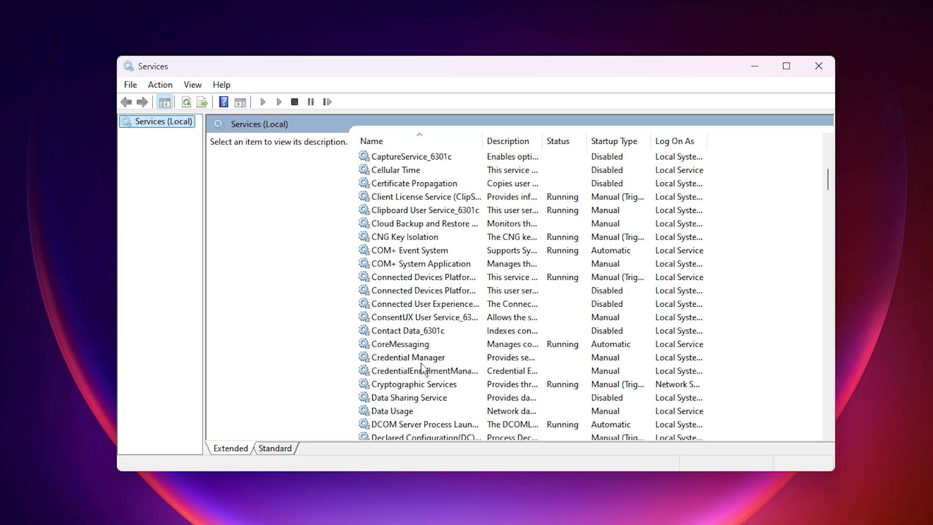
left_click(426, 305)
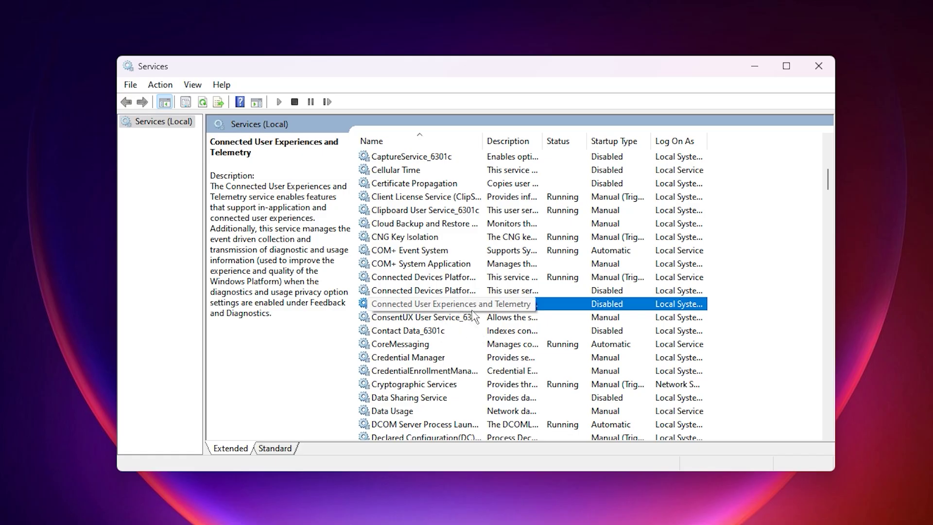
Step: Confirm in its Properties that Connected User Experiences and Telemetry stays Disabled
right_click(432, 310)
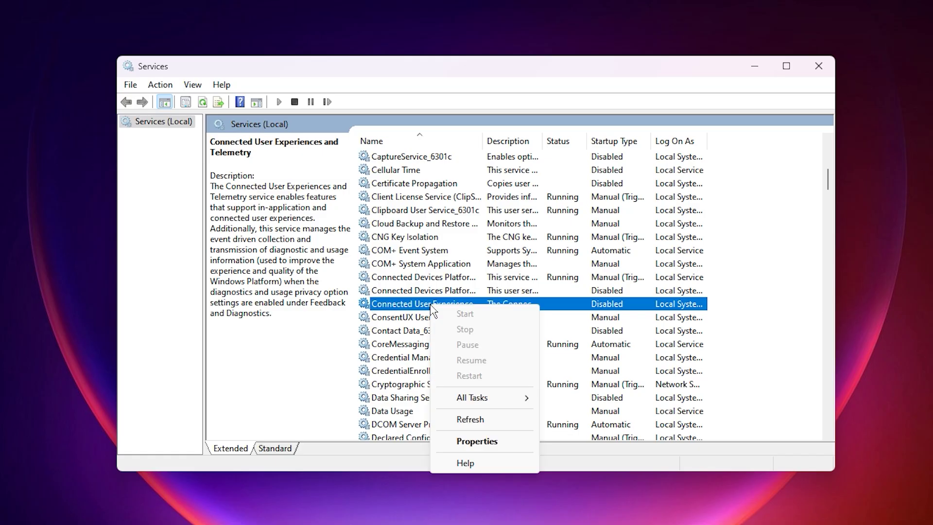
left_click(475, 442)
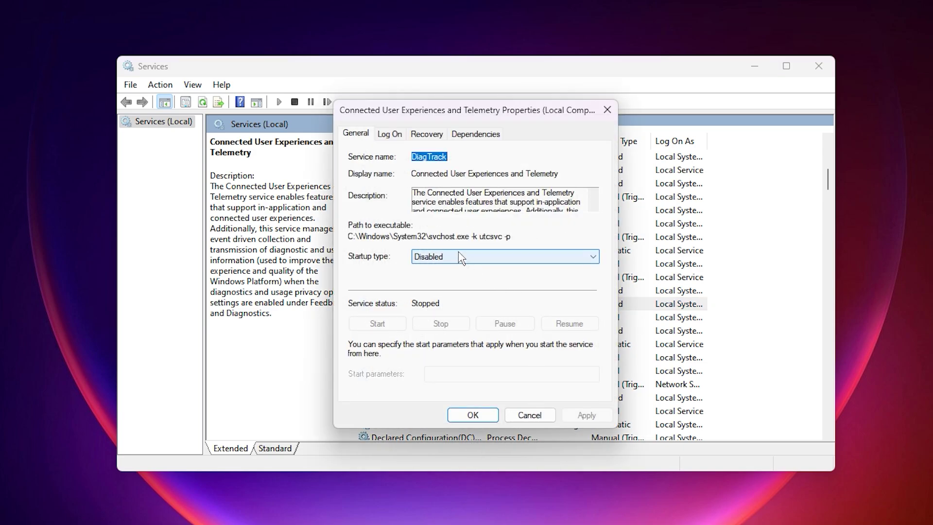
left_click(456, 255)
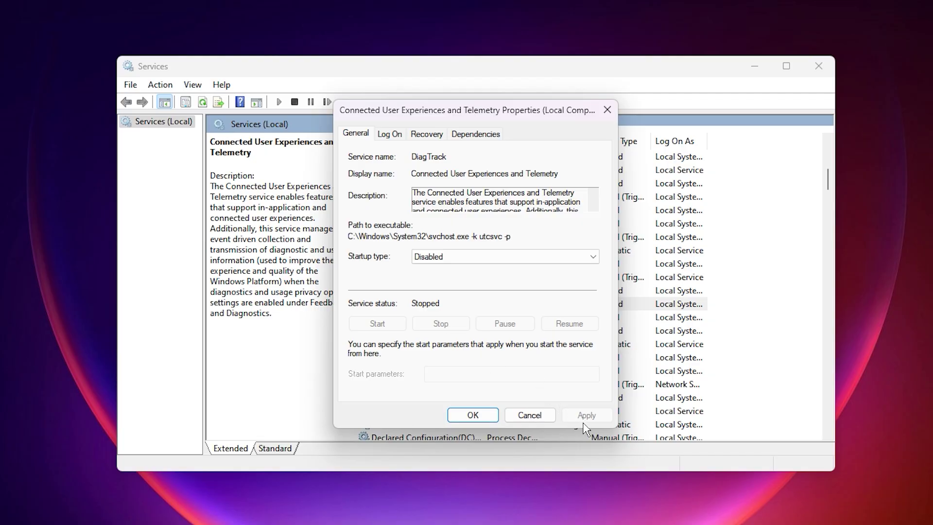
left_click(475, 417)
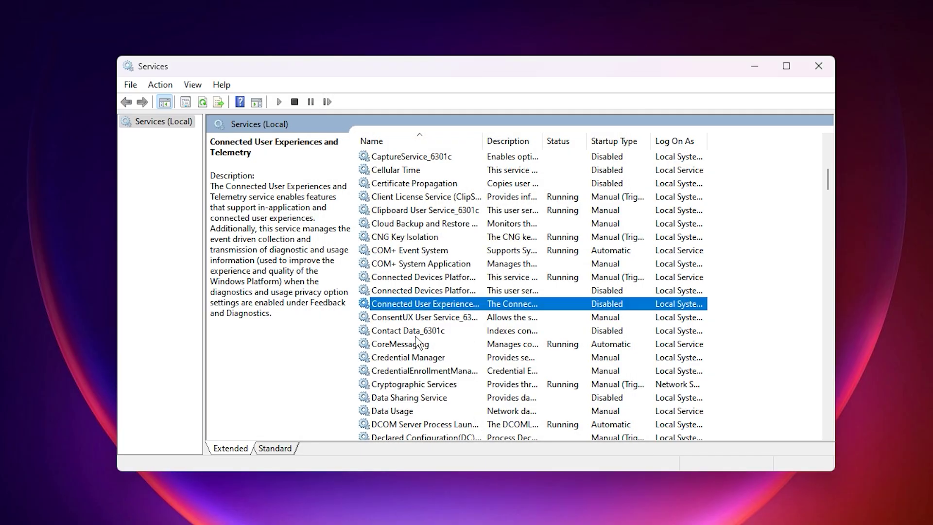
scroll(419, 334, "down", 3)
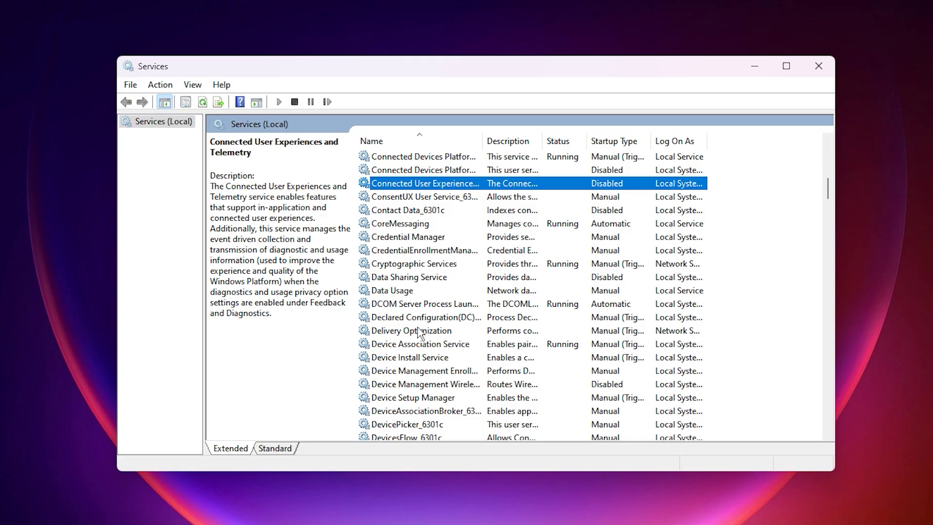
scroll(419, 334, "down", 3)
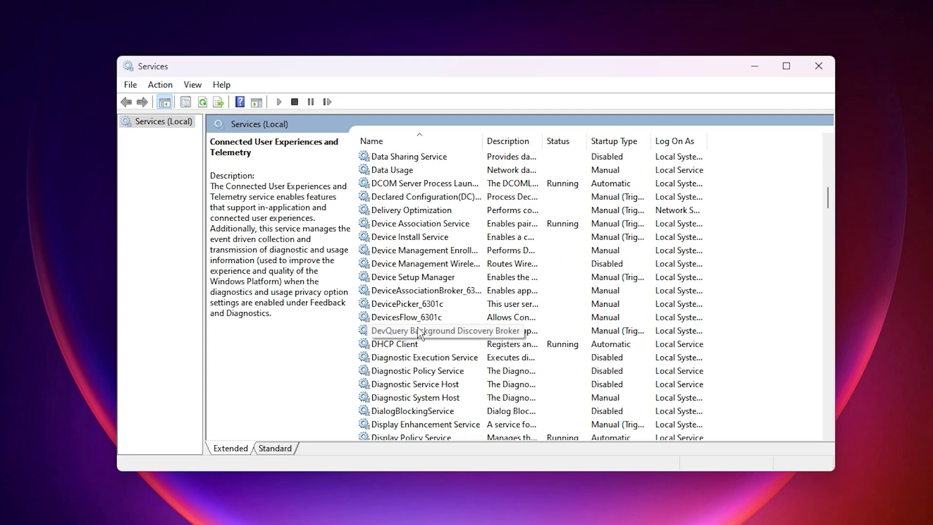
scroll(419, 334, "down", 1)
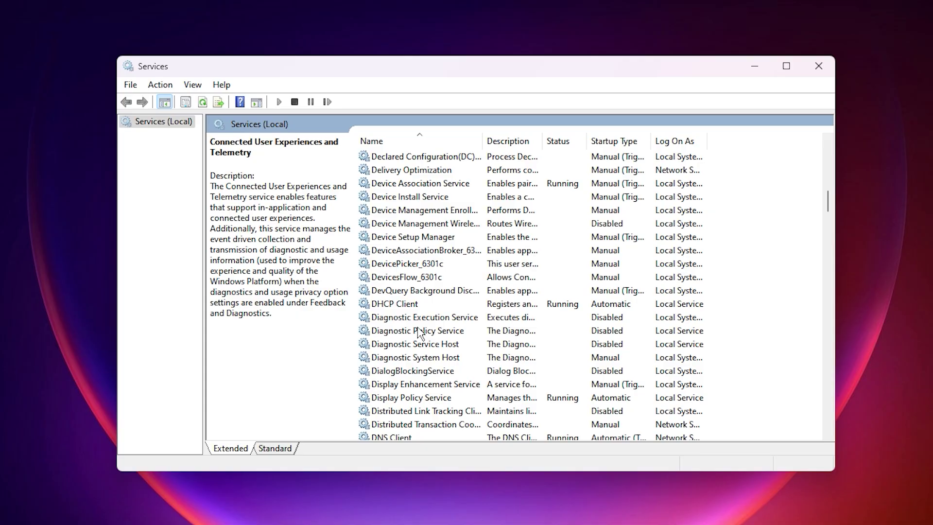
scroll(419, 334, "down", 1)
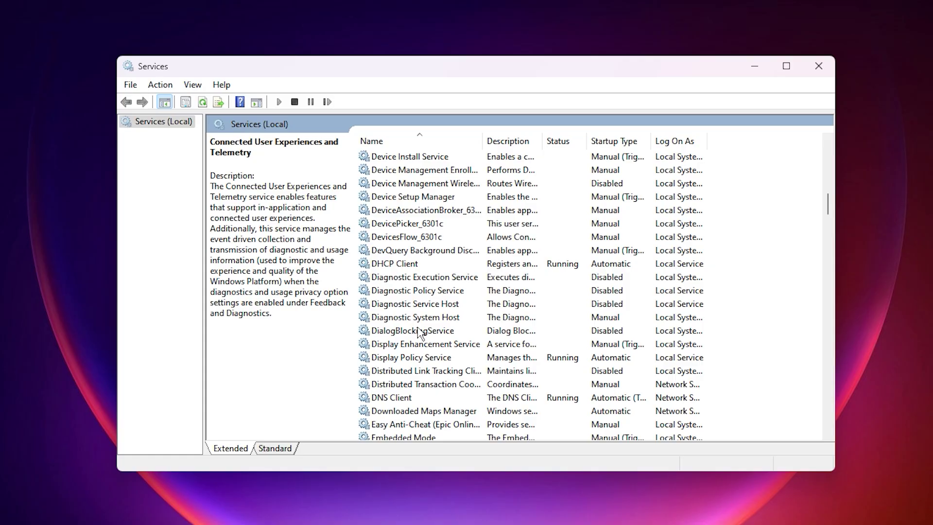
type("print")
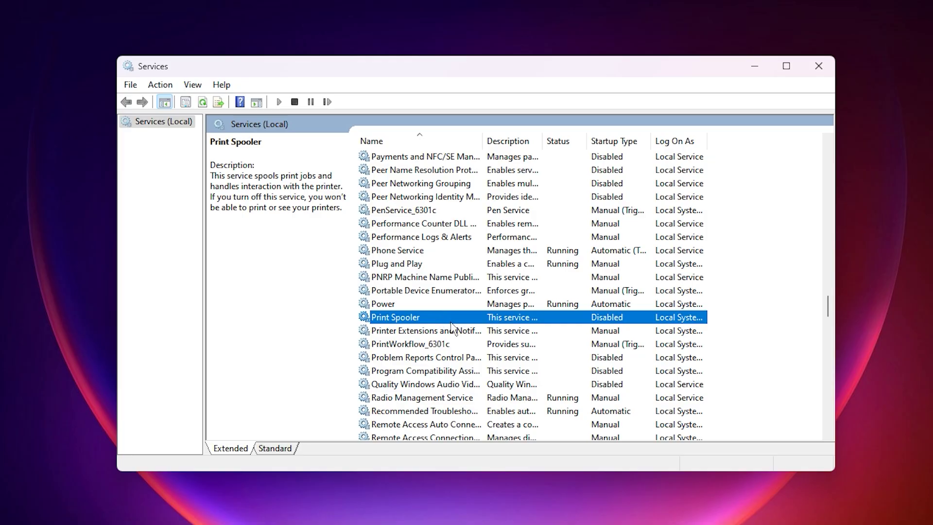
Step: Confirm in its Properties that Print Spooler's startup type remains Disabled
right_click(435, 316)
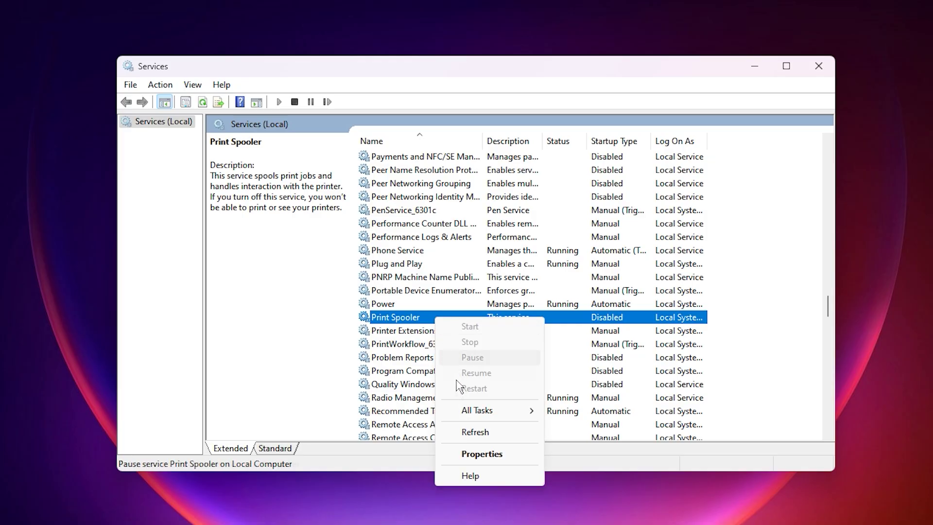
left_click(463, 455)
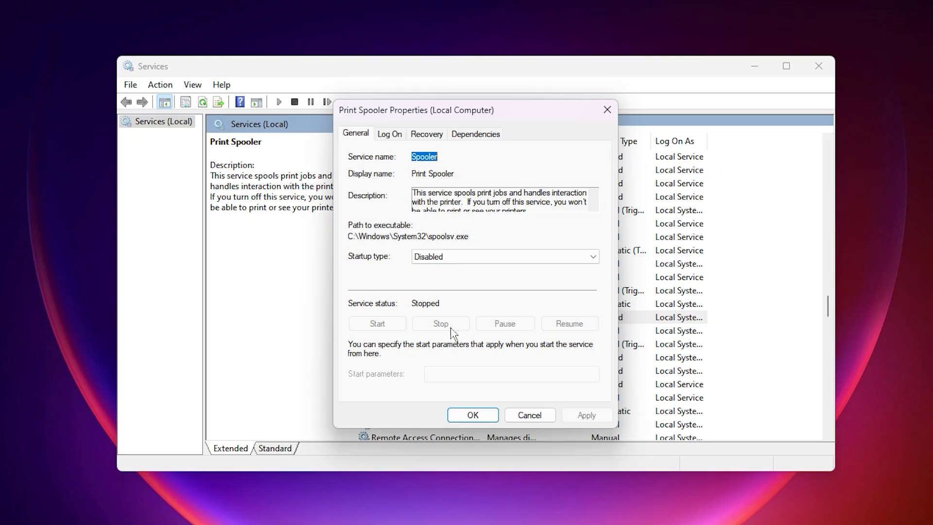
left_click(468, 416)
type("win")
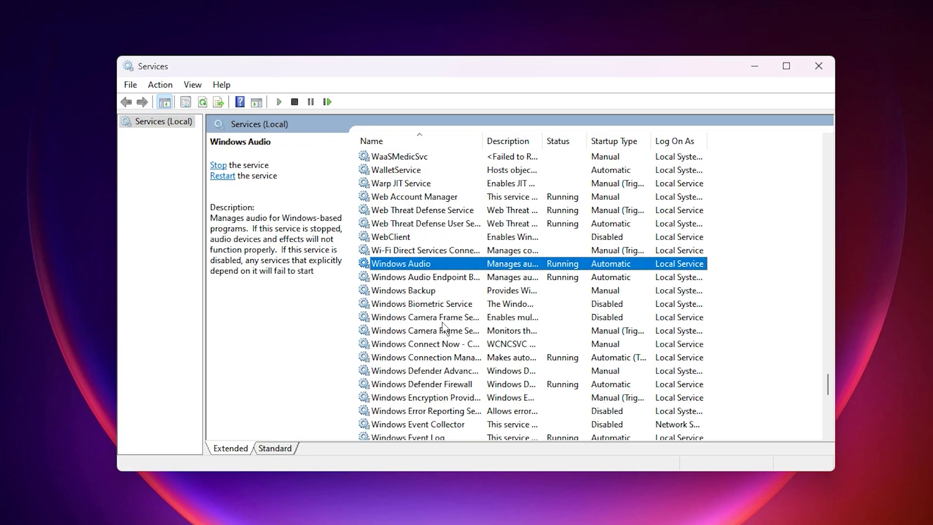
scroll(442, 327, "down", 2)
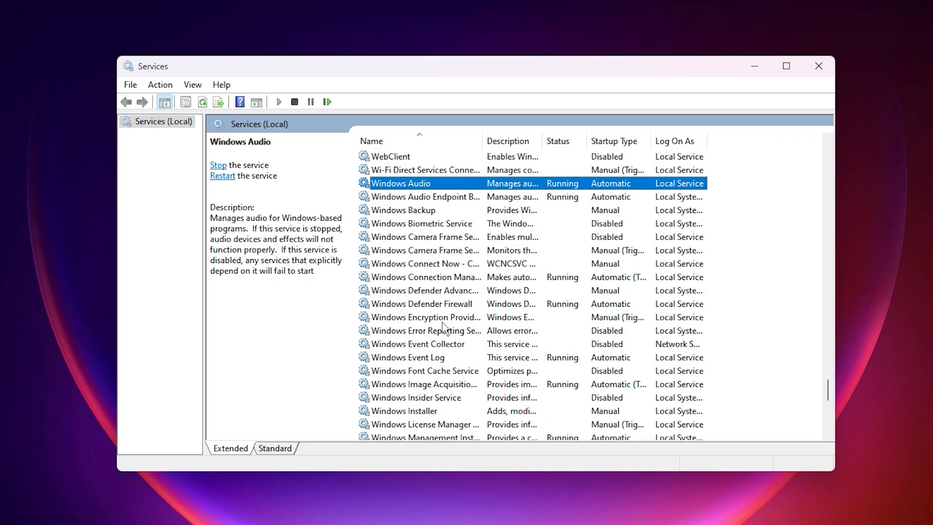
scroll(442, 326, "down", 1)
Step: Select Windows Error Reporting Service and confirm its Disabled startup type in Properties
left_click(442, 293)
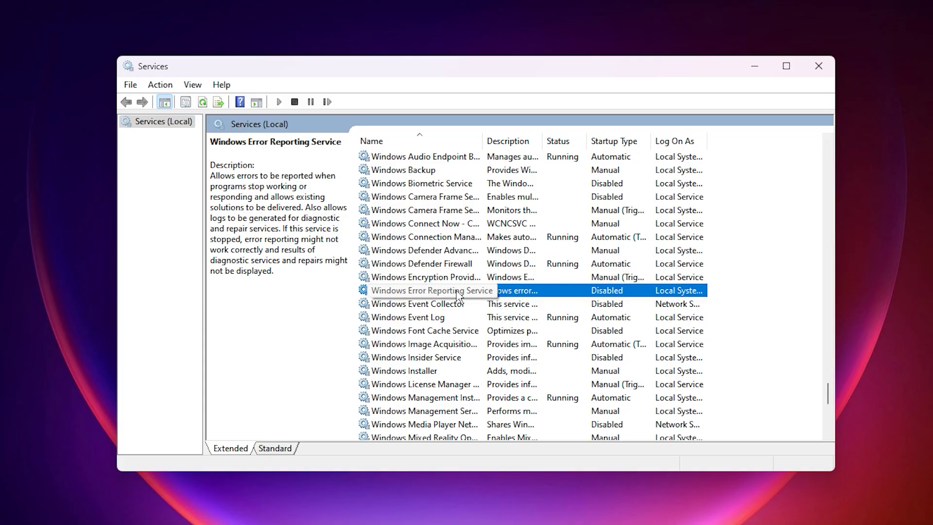
right_click(419, 294)
left_click(458, 425)
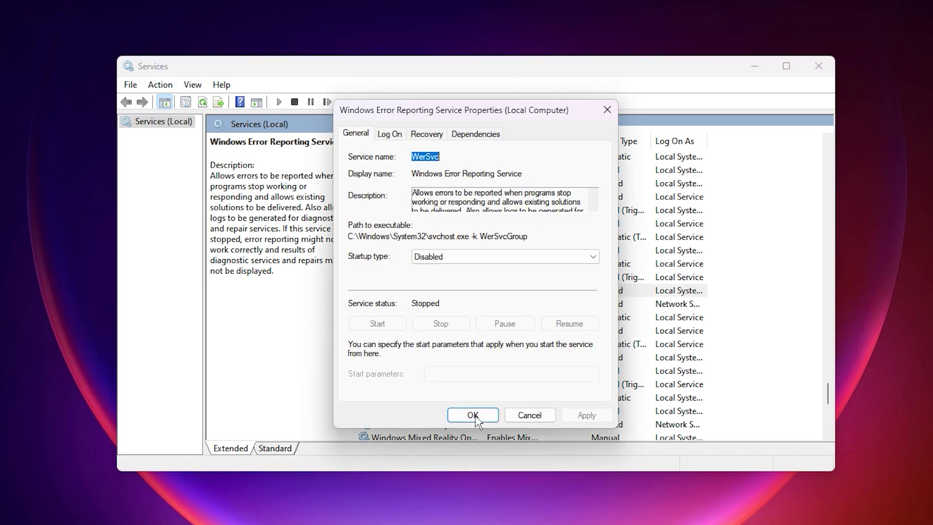
left_click(475, 414)
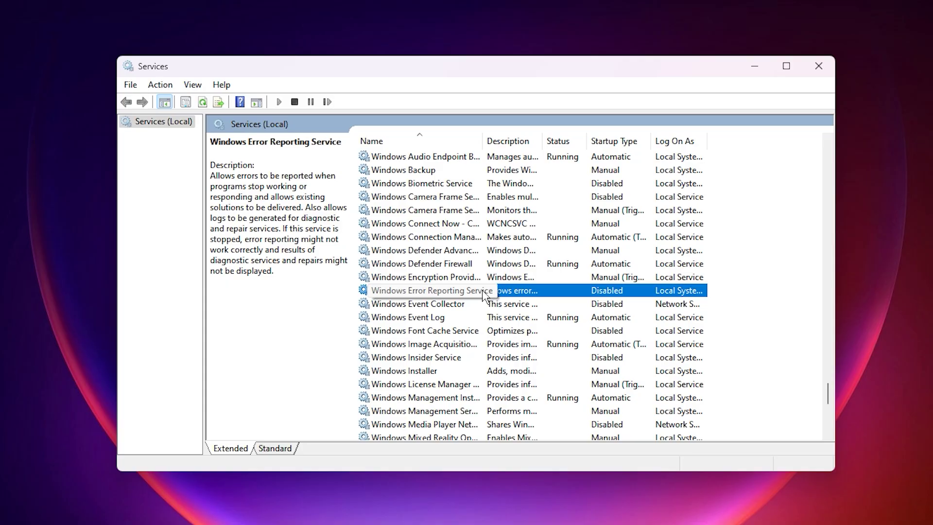
type("r")
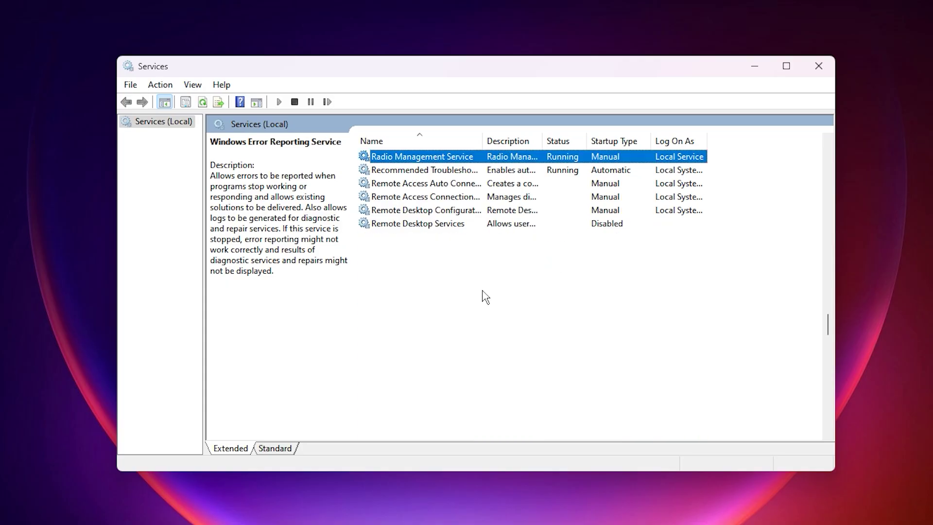
type("em")
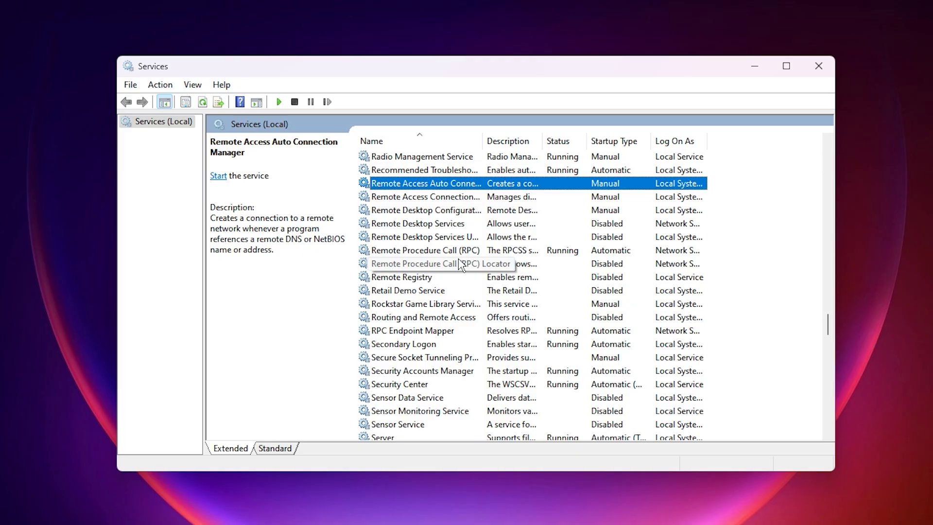
left_click(434, 226)
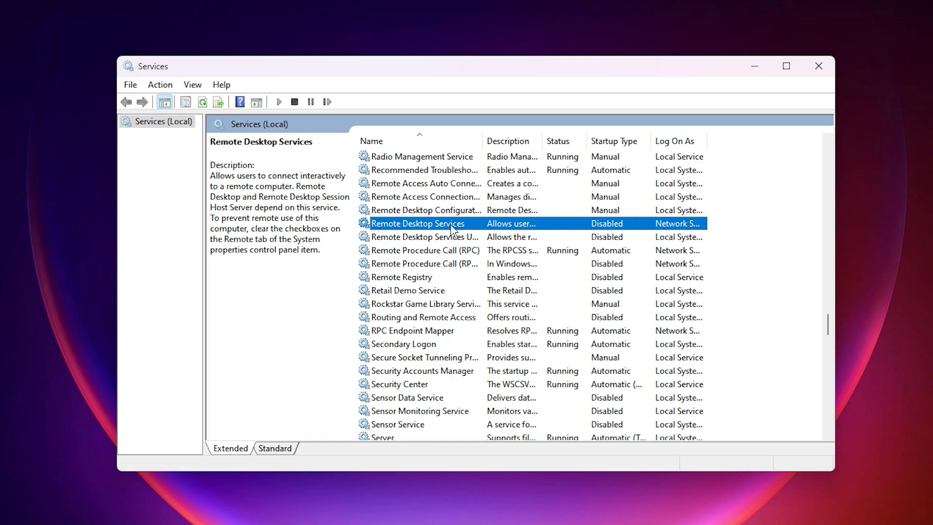
left_click(411, 282)
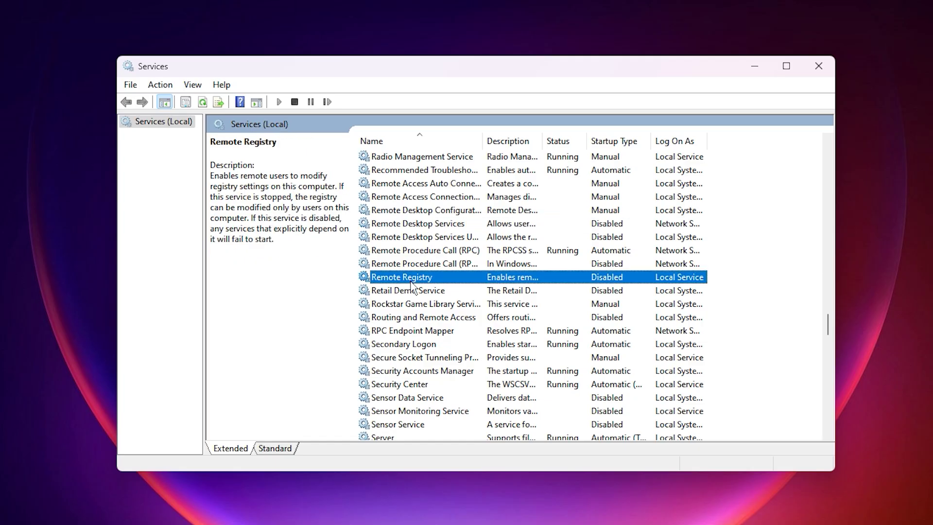
left_click(433, 211)
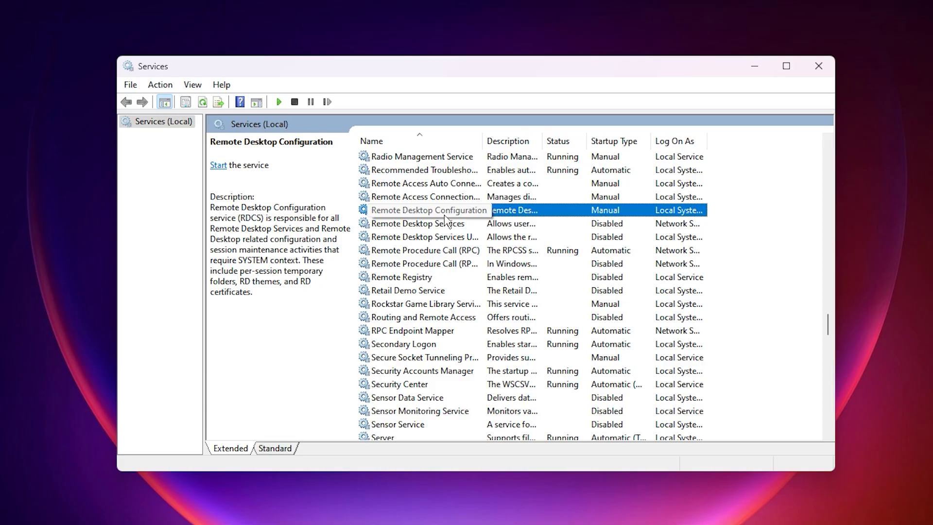
key("b")
key("l")
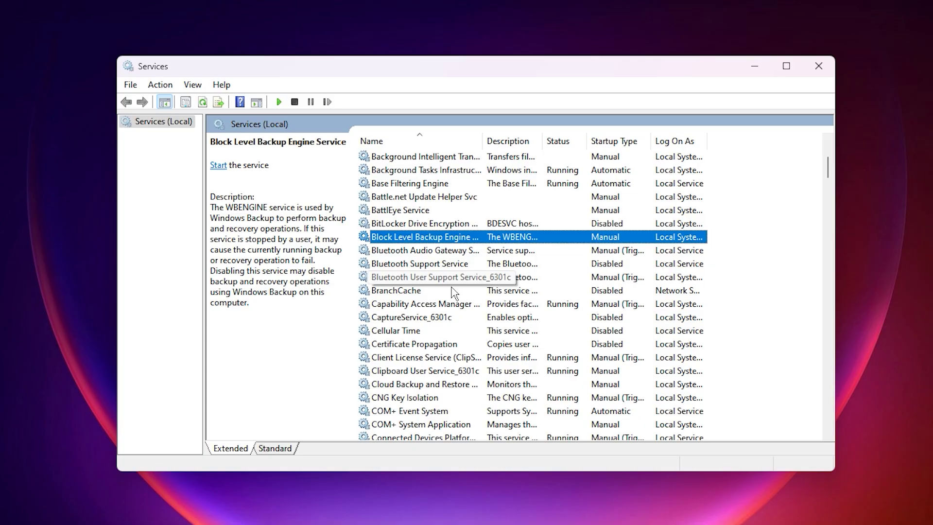
left_click(433, 253)
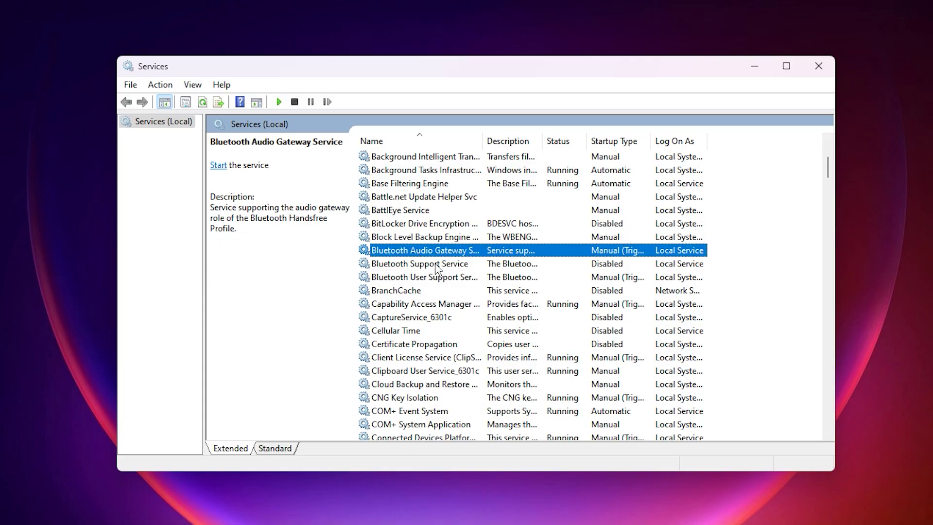
left_click(435, 267)
left_click(443, 279)
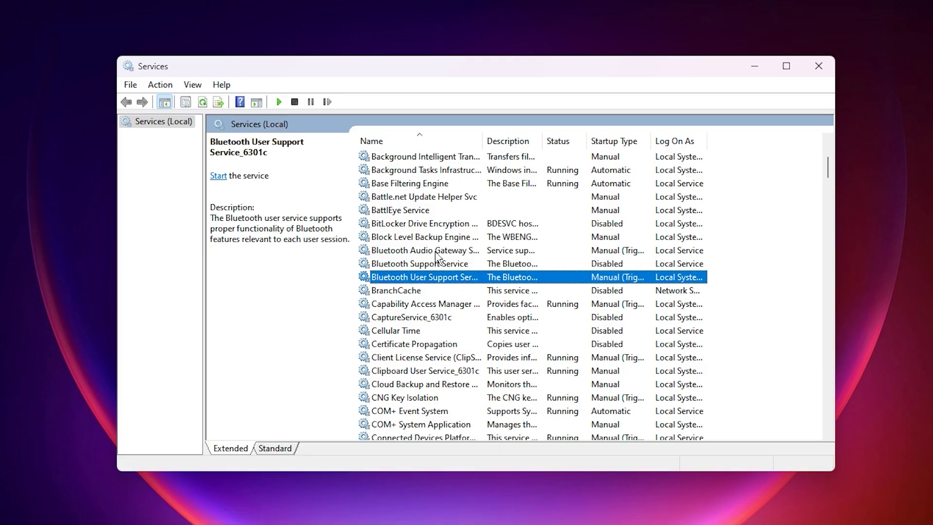
left_click(440, 265)
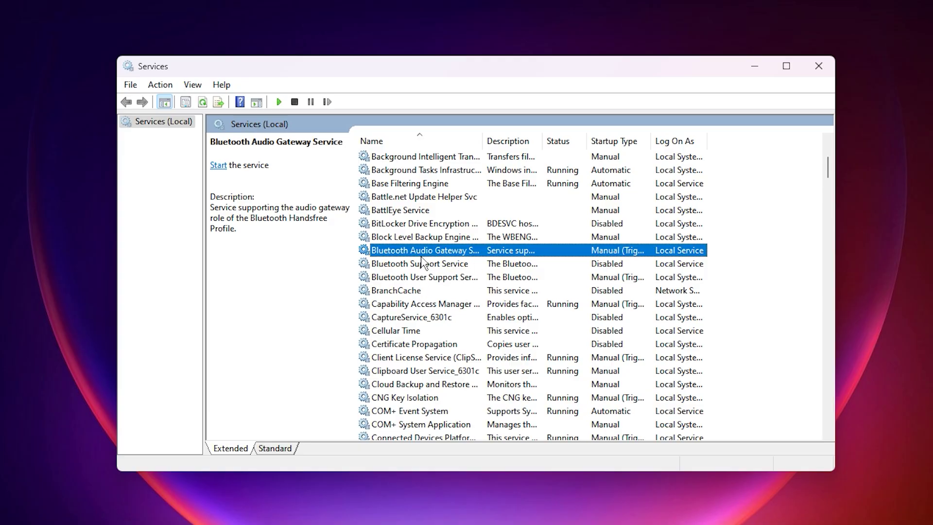
left_click(425, 280)
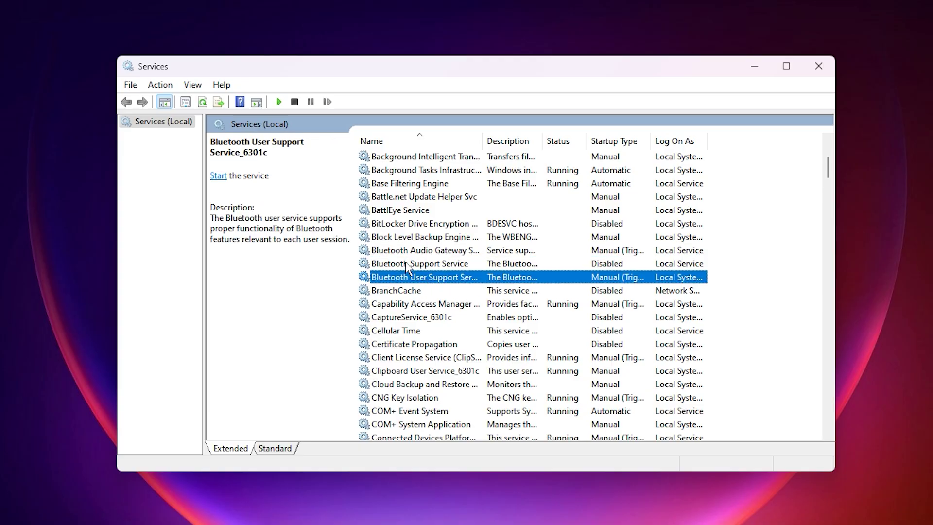
left_click(396, 264)
left_click(399, 255)
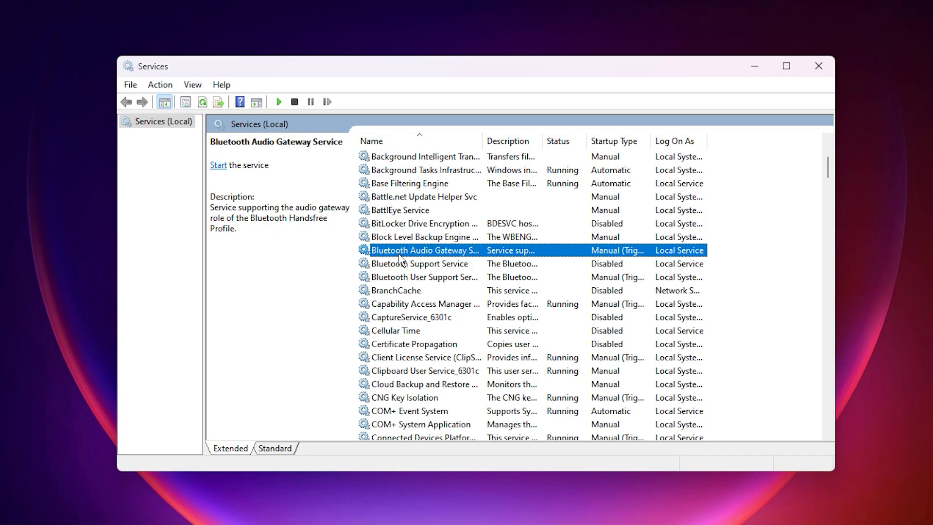
type("pro")
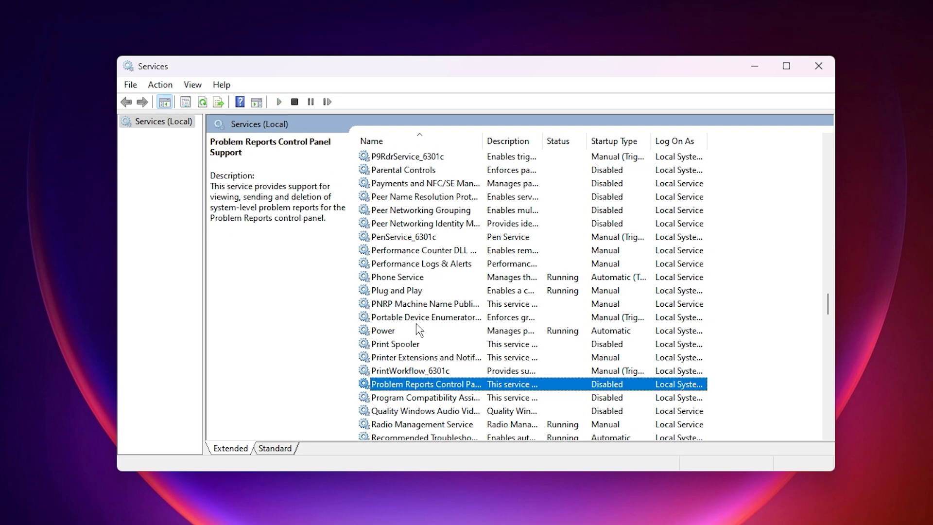
scroll(417, 326, "down", 1)
left_click(435, 358)
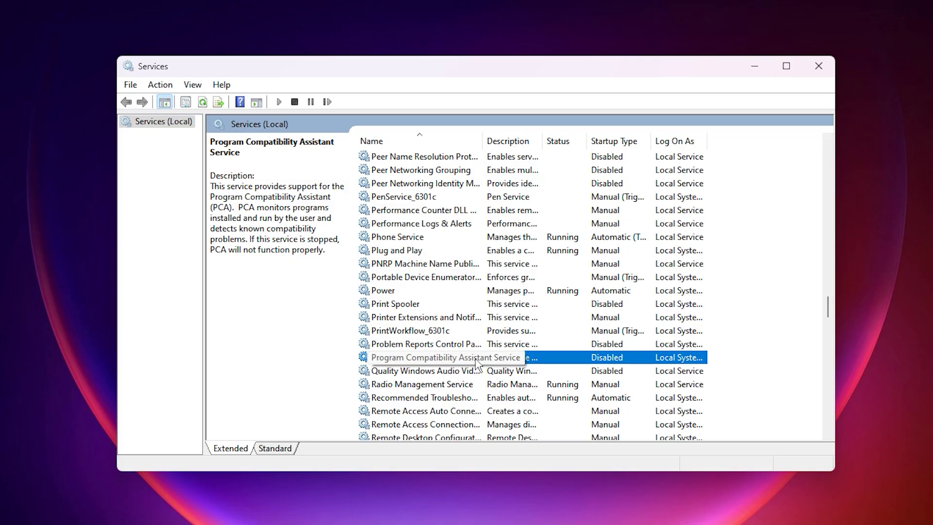
key("w")
key("i")
key("n")
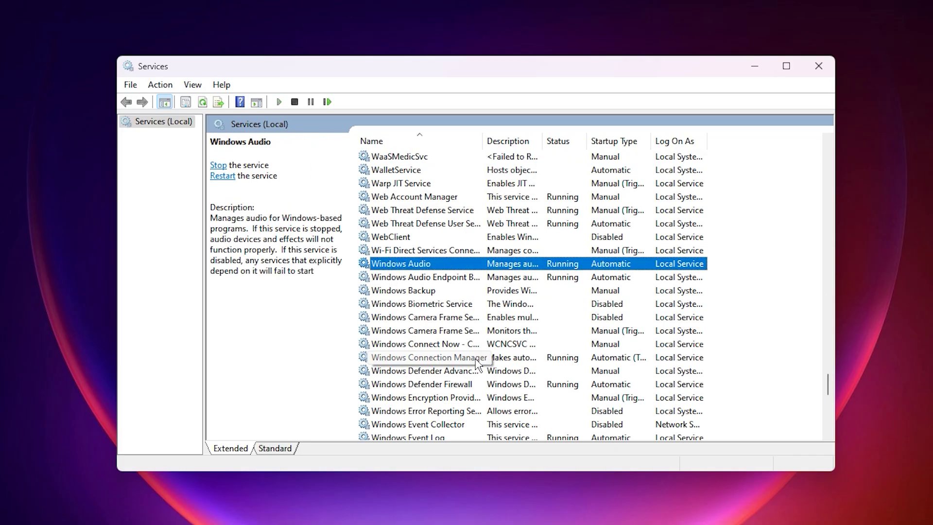
scroll(432, 362, "down", 3)
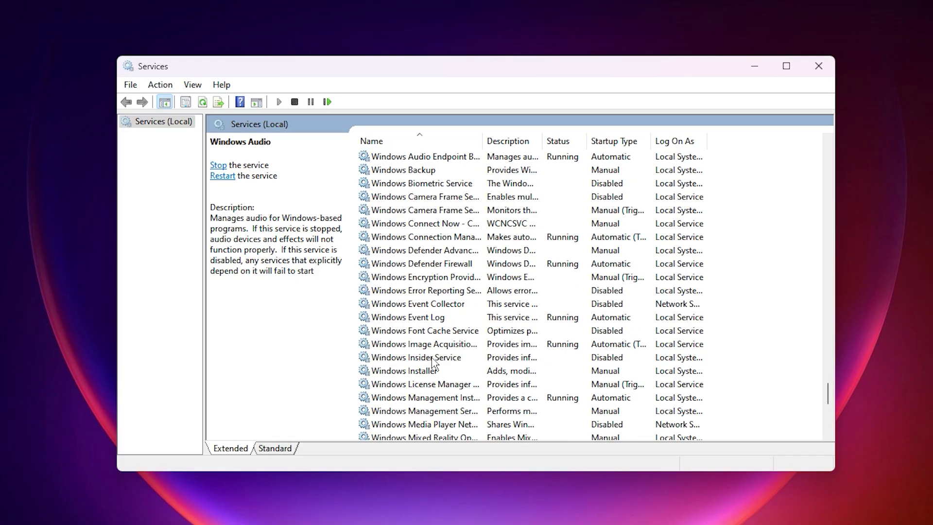
scroll(432, 363, "down", 3)
scroll(432, 362, "down", 3)
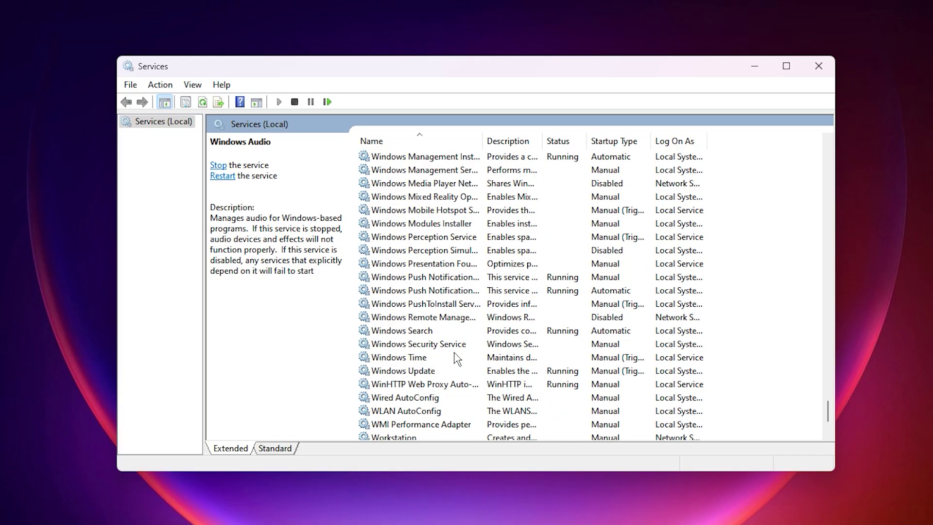
left_click(425, 333)
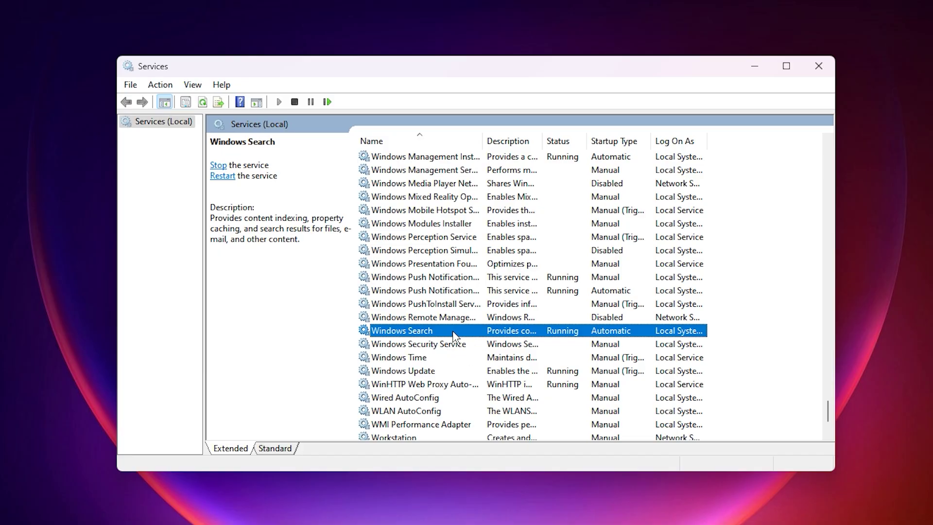
Step: Set Windows Search's startup type to Disabled, stop the service, and apply
right_click(454, 333)
left_click(480, 468)
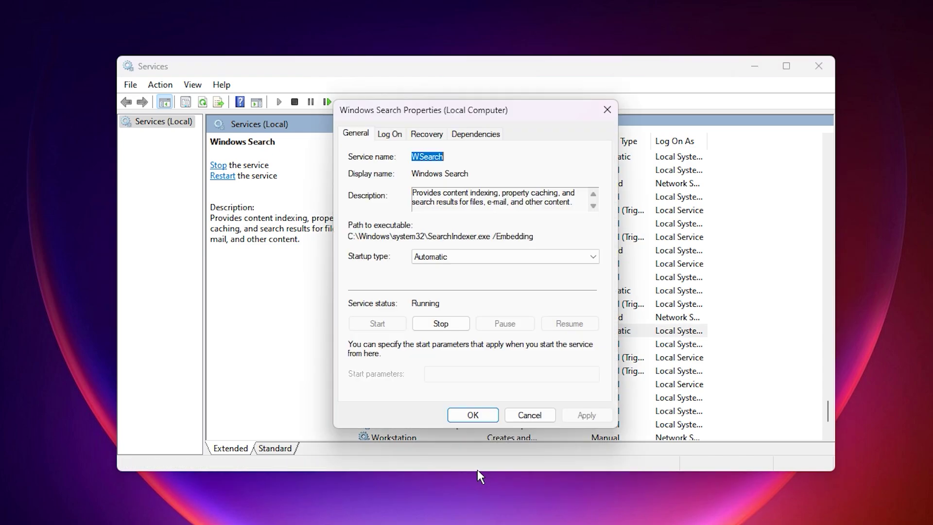
left_click(443, 263)
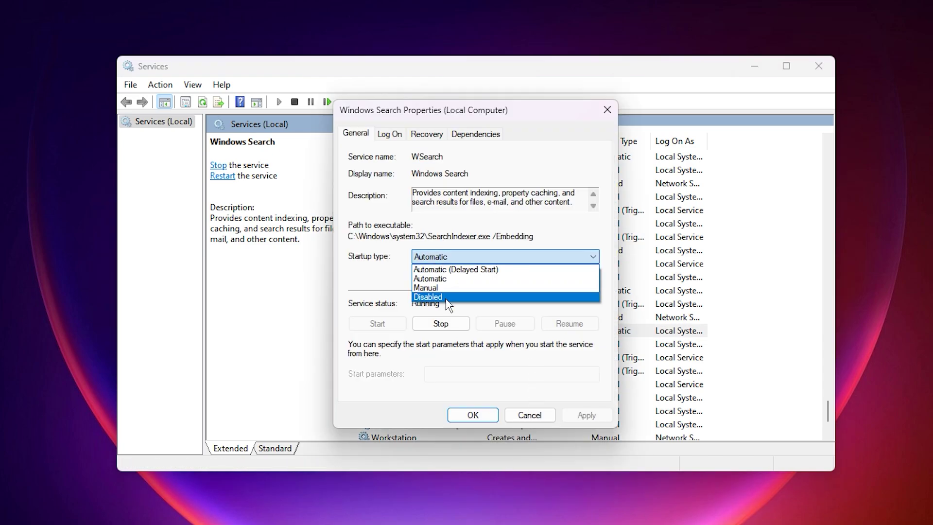
left_click(447, 297)
left_click(446, 324)
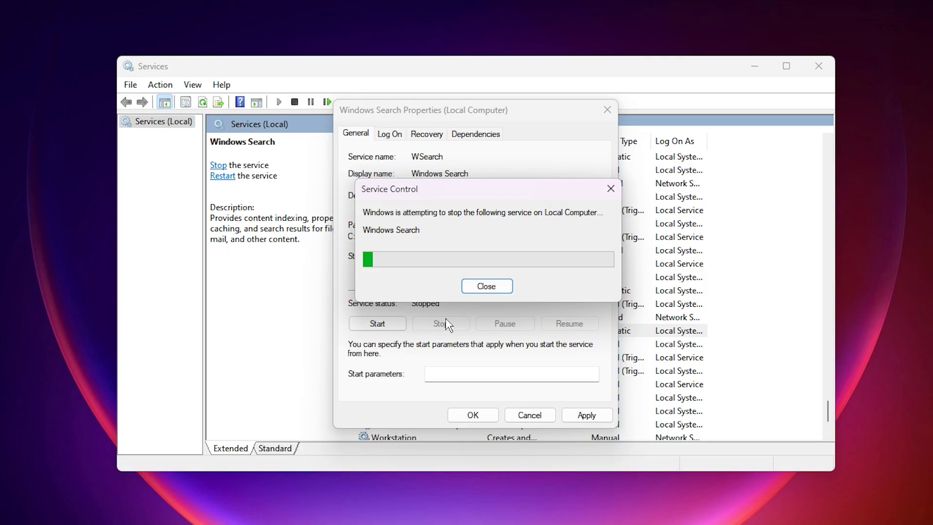
left_click(587, 415)
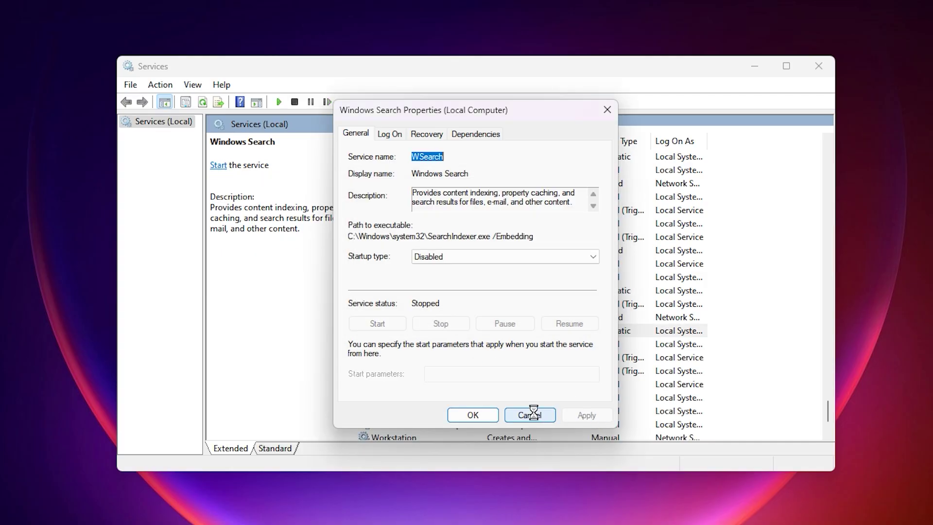
left_click(473, 415)
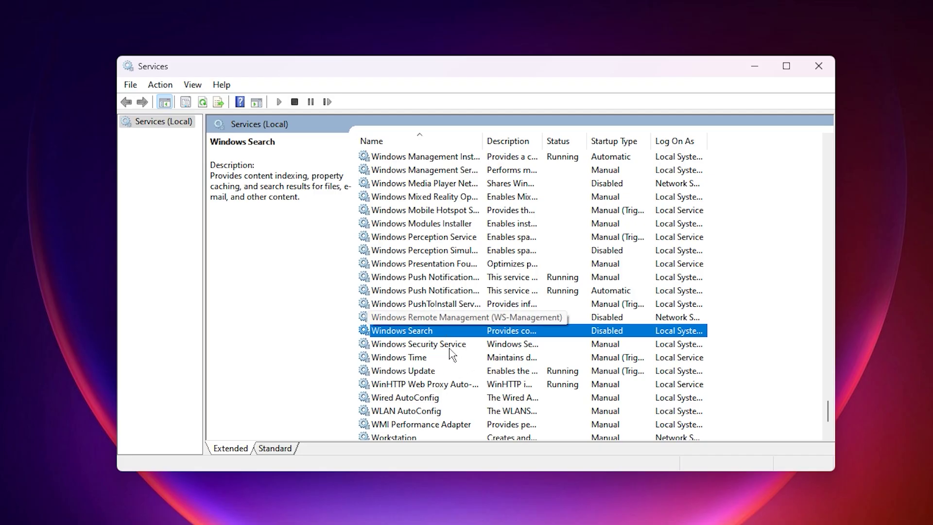
scroll(450, 355, "up", 3)
scroll(449, 354, "up", 4)
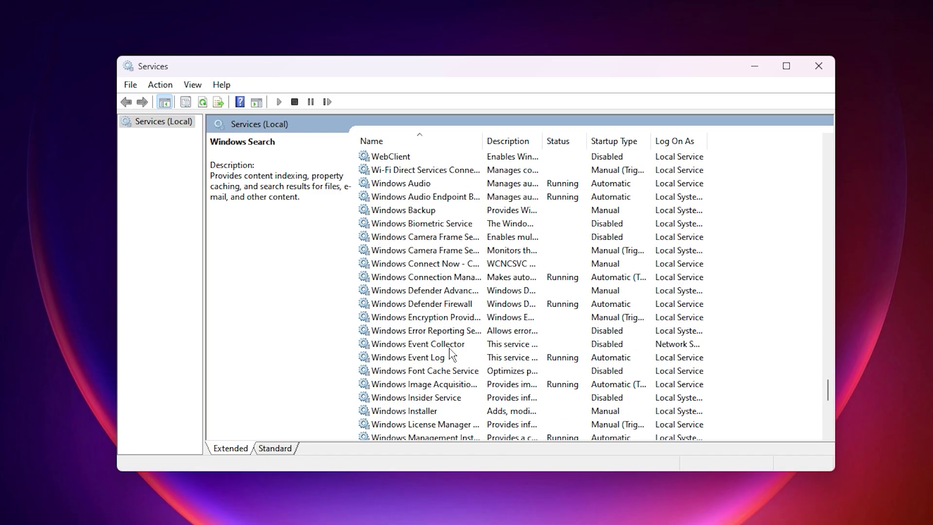
scroll(450, 354, "up", 4)
scroll(450, 354, "up", 3)
scroll(449, 355, "up", 1)
scroll(449, 354, "up", 1)
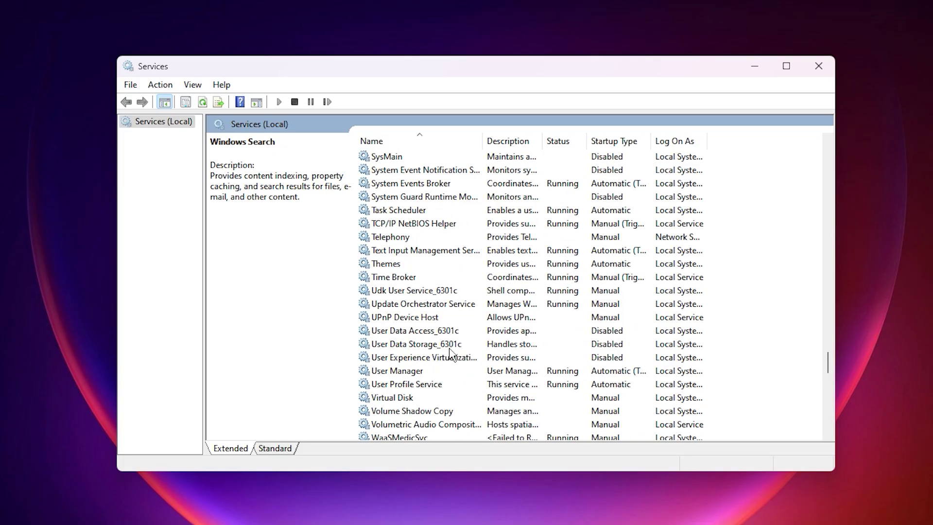
scroll(449, 355, "up", 2)
scroll(449, 354, "up", 2)
scroll(450, 354, "up", 4)
scroll(450, 354, "up", 3)
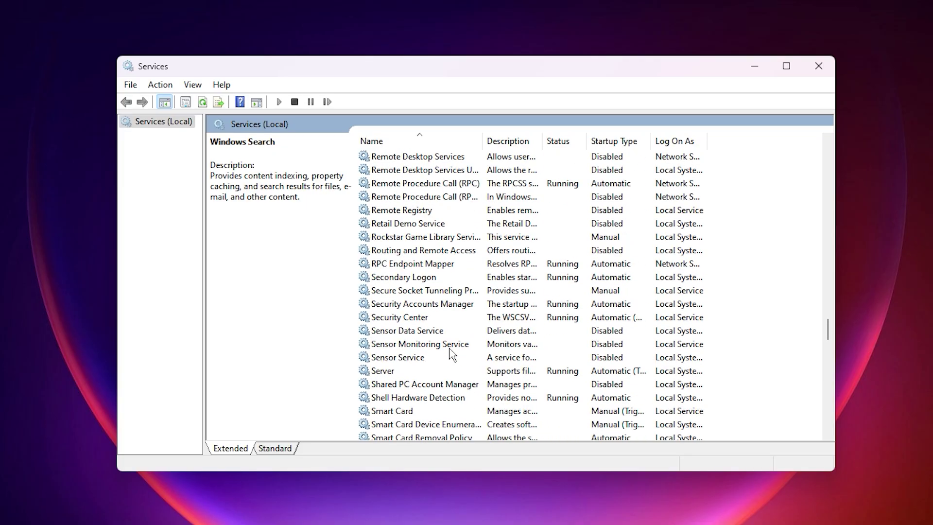
scroll(450, 354, "up", 4)
scroll(450, 354, "up", 3)
scroll(450, 355, "up", 5)
scroll(450, 354, "up", 6)
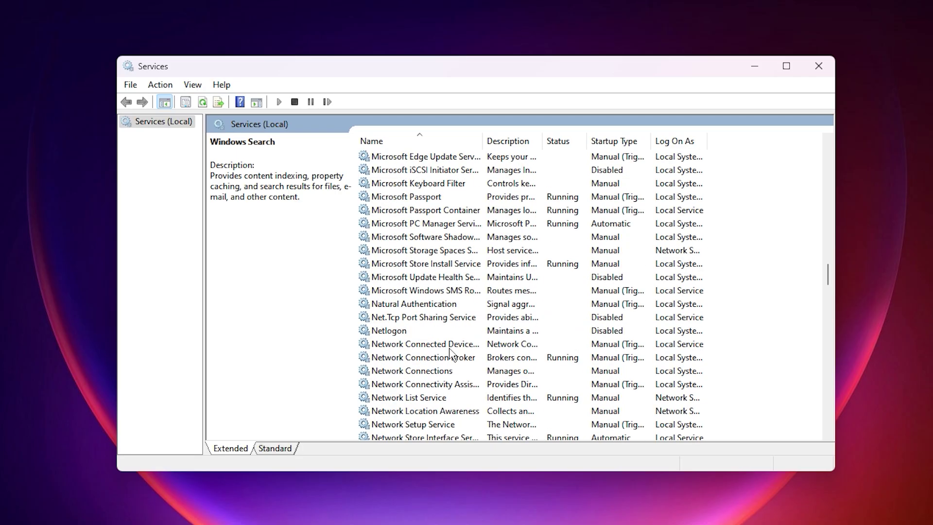
scroll(450, 354, "up", 3)
scroll(449, 354, "up", 4)
scroll(450, 354, "up", 4)
scroll(449, 354, "up", 3)
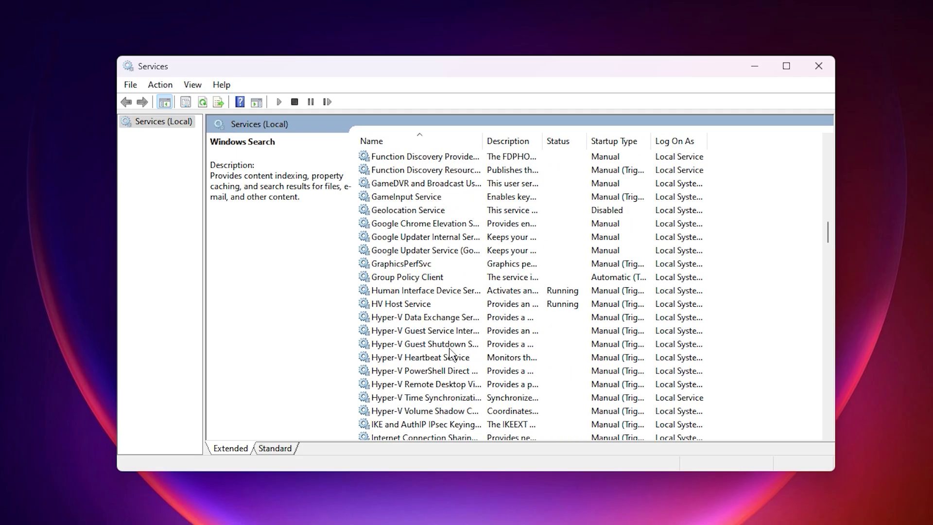
scroll(450, 354, "up", 3)
scroll(449, 354, "up", 3)
scroll(450, 354, "up", 1)
scroll(449, 354, "up", 2)
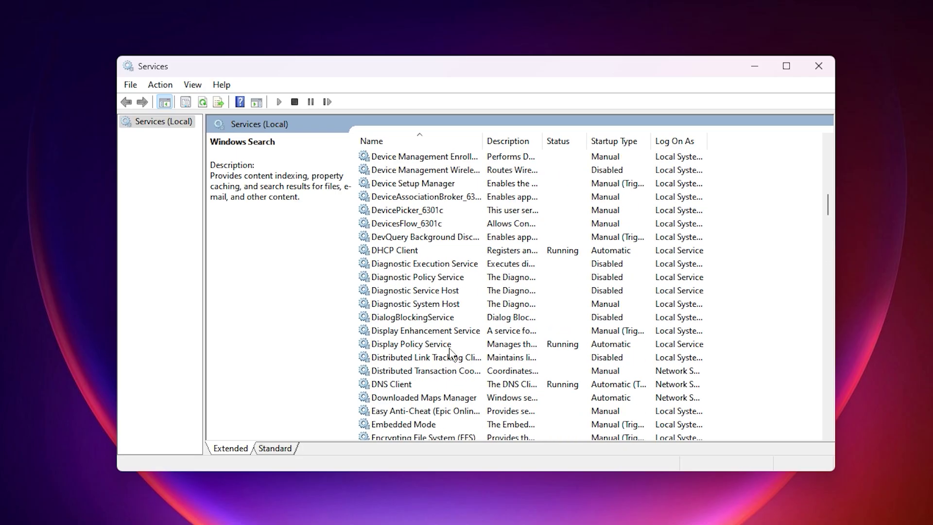
scroll(450, 354, "up", 4)
scroll(449, 354, "up", 2)
scroll(449, 355, "up", 3)
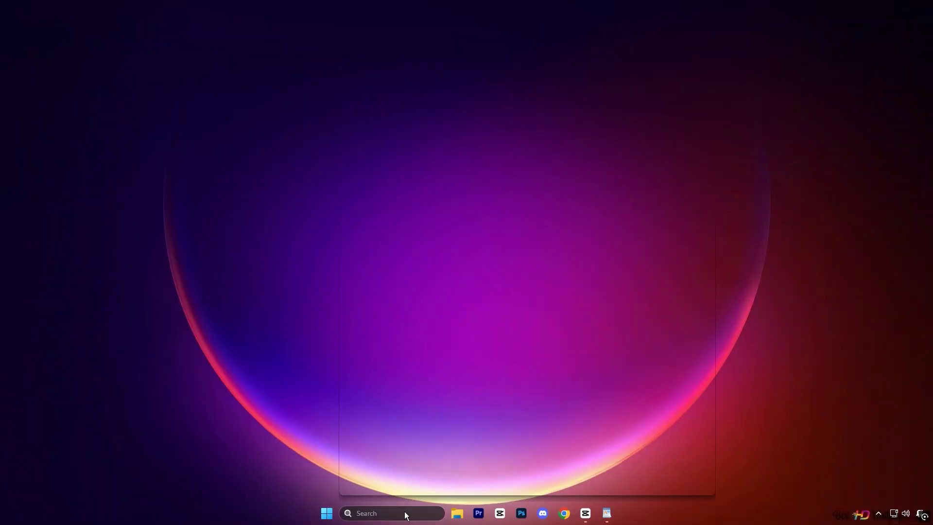
Step: Open 'Turn Windows features on or off' and review Hyper-V, IIS and Hostable Web Core
left_click(404, 513)
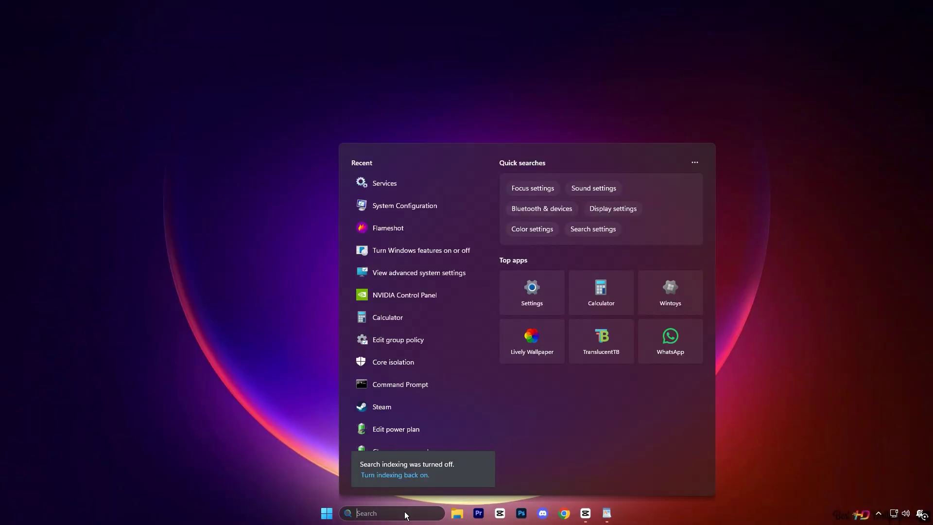
type("windows fe")
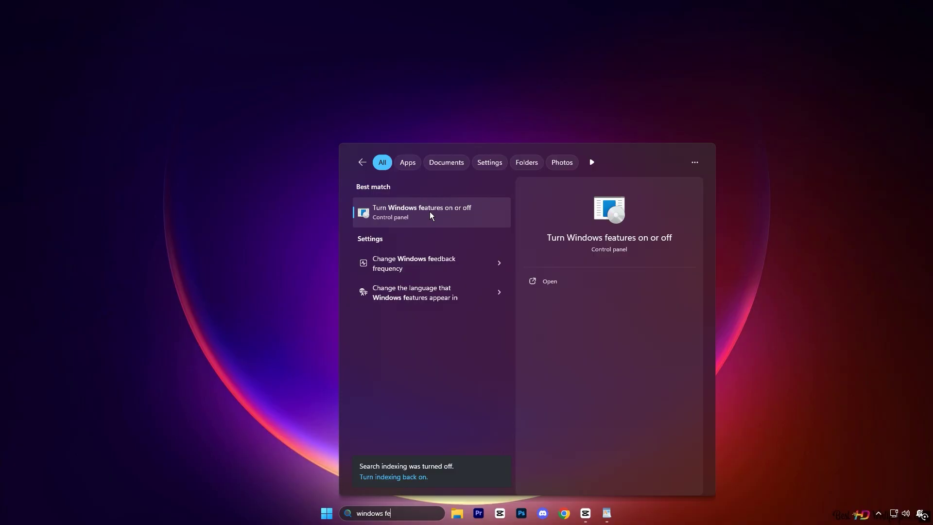
left_click(429, 212)
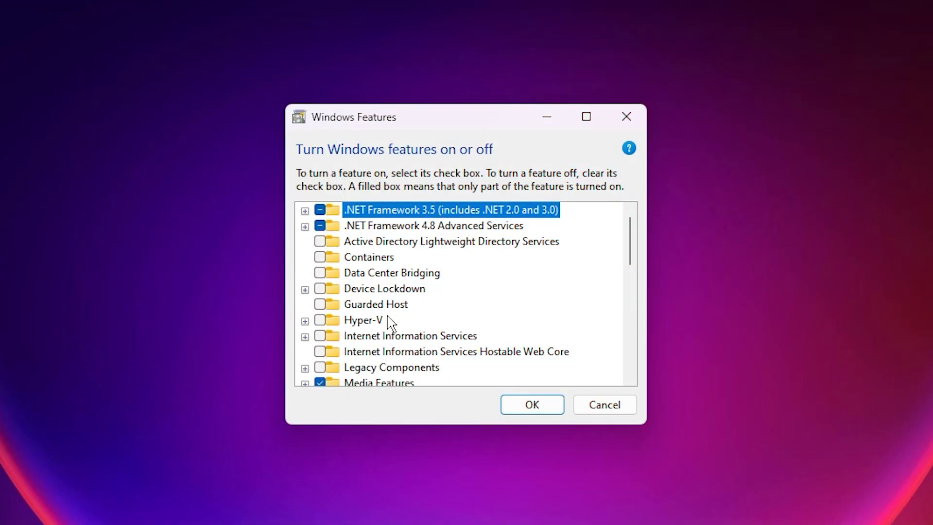
scroll(388, 321, "down", 1)
scroll(387, 322, "down", 1)
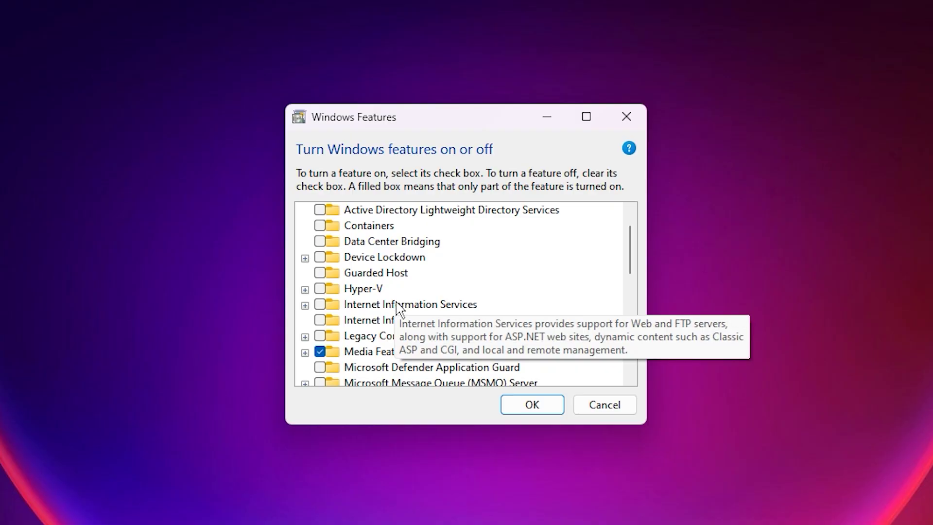
left_click(371, 293)
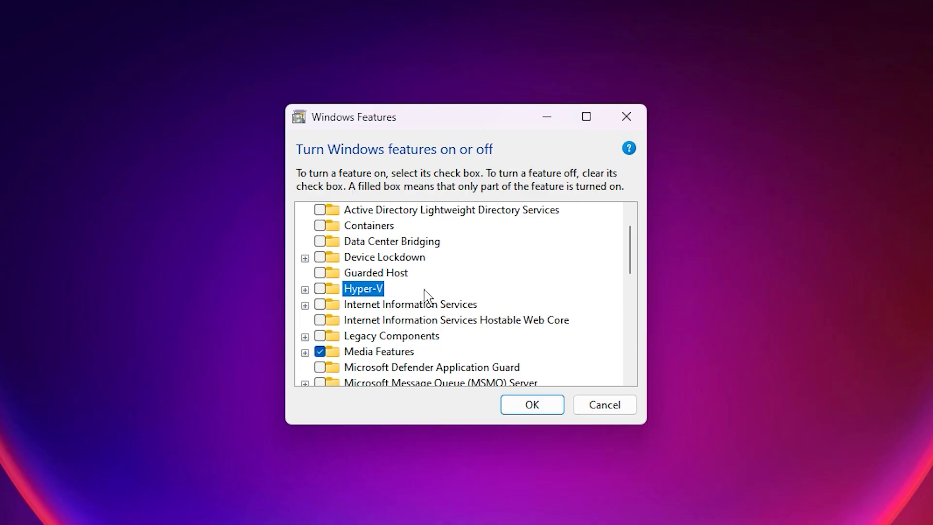
left_click(382, 309)
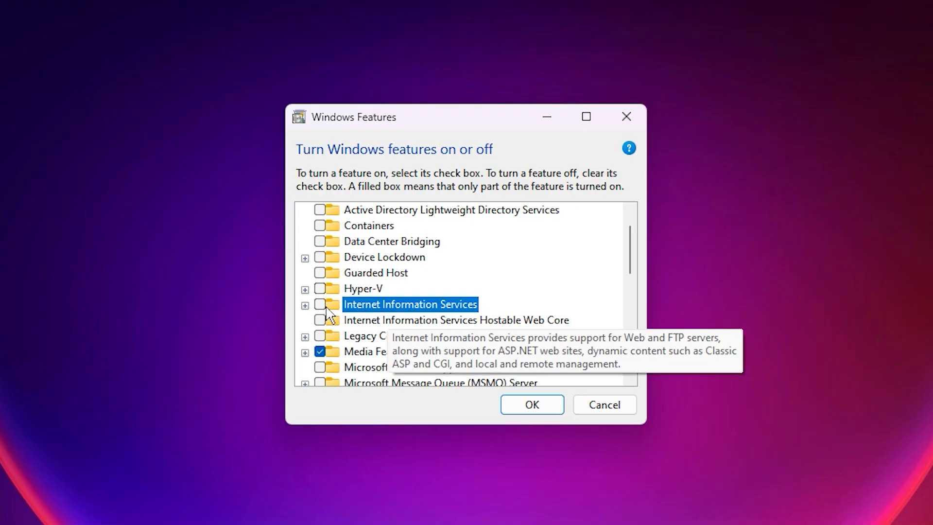
left_click(381, 321)
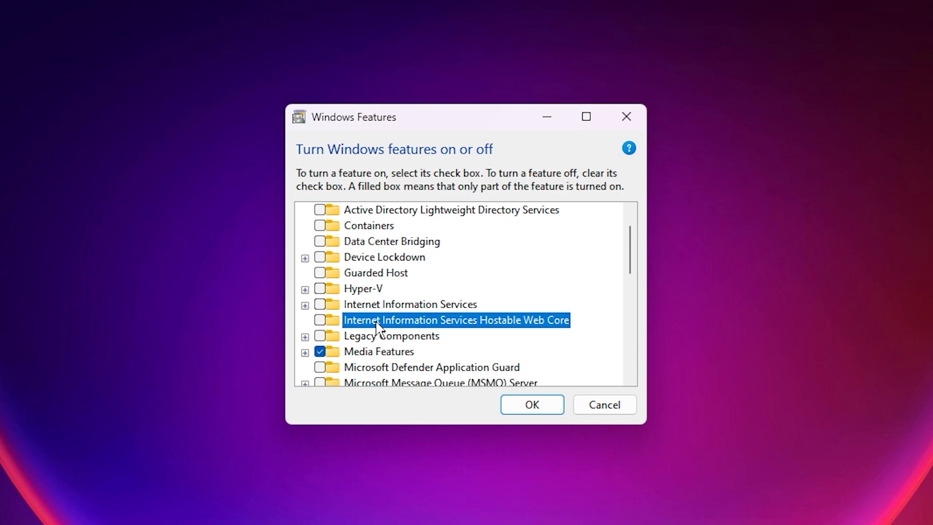
scroll(377, 326, "down", 1)
scroll(387, 339, "down", 1)
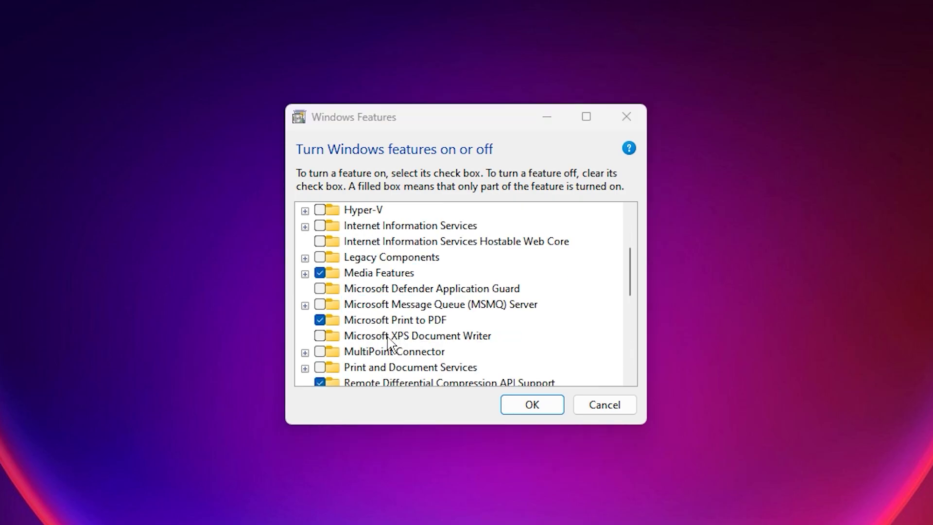
left_click(388, 338)
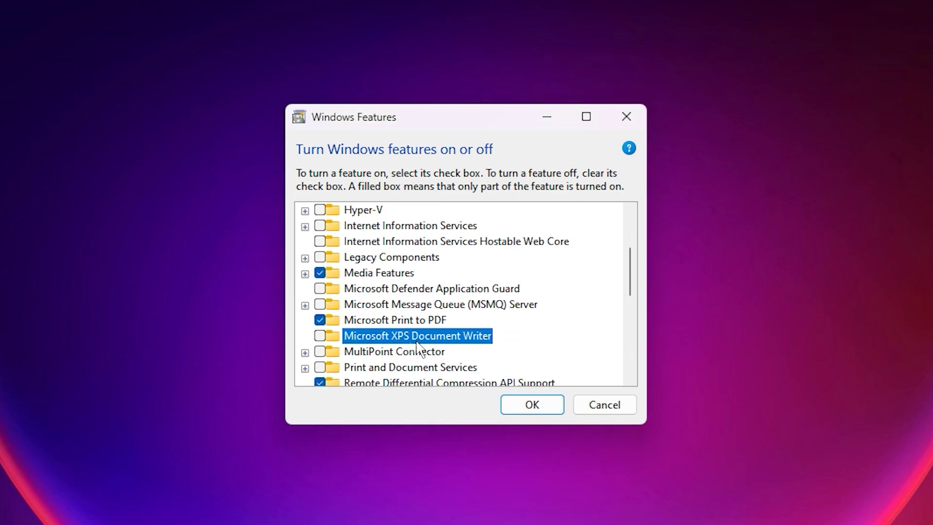
left_click(377, 325)
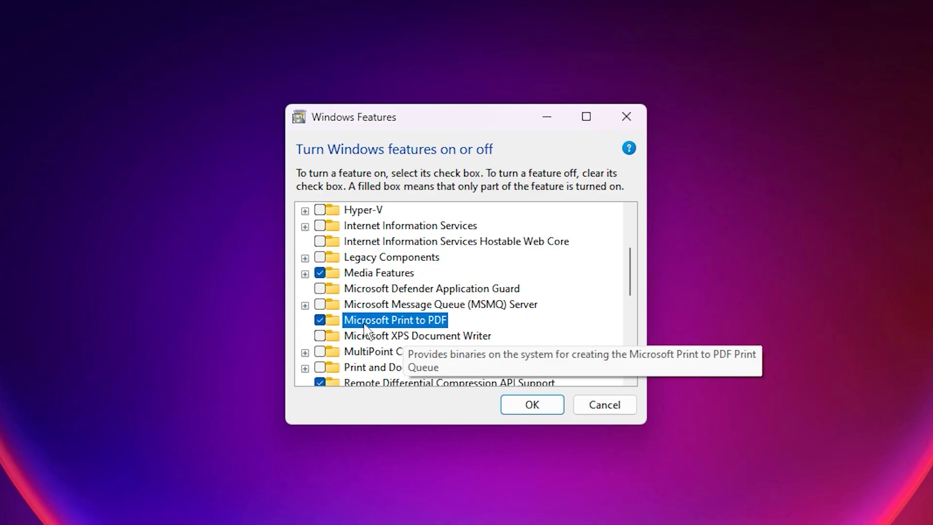
left_click(380, 336)
left_click(385, 368)
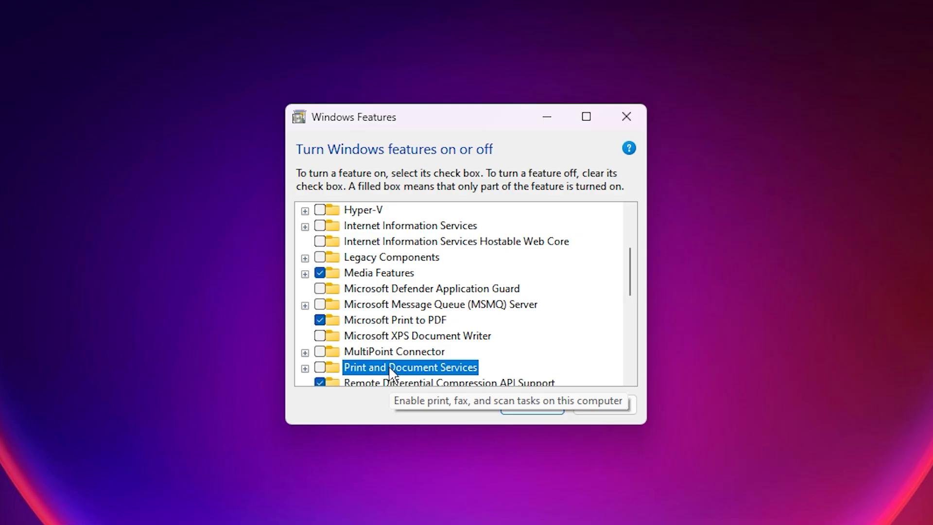
scroll(393, 373, "down", 2)
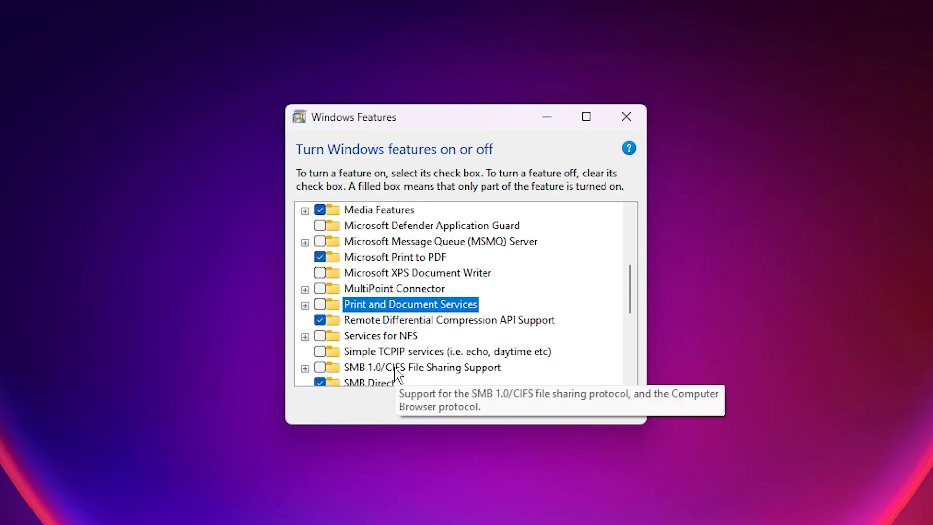
left_click(402, 354)
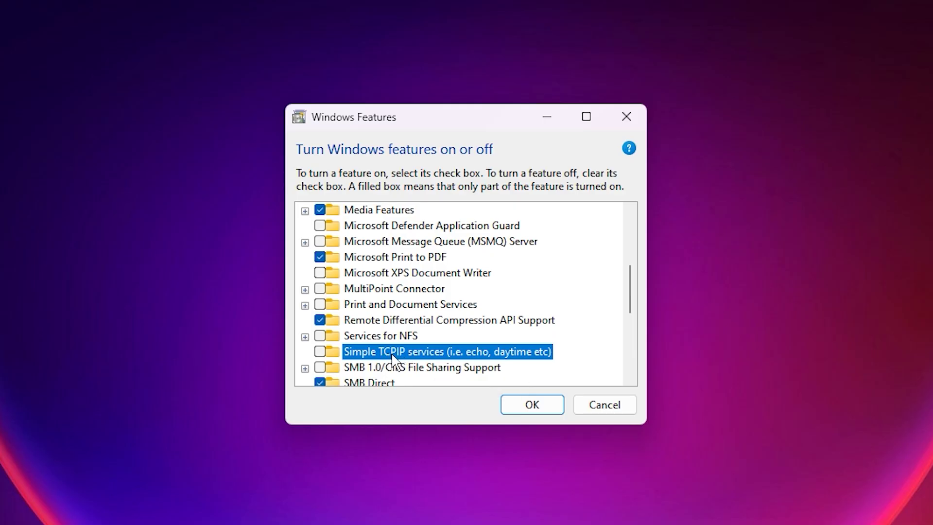
left_click(371, 369)
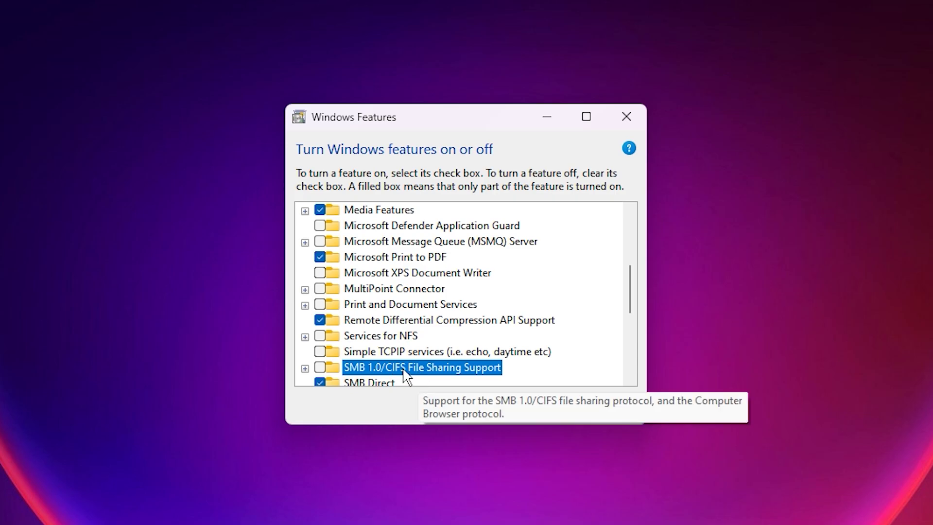
scroll(403, 375, "down", 1)
scroll(401, 373, "down", 1)
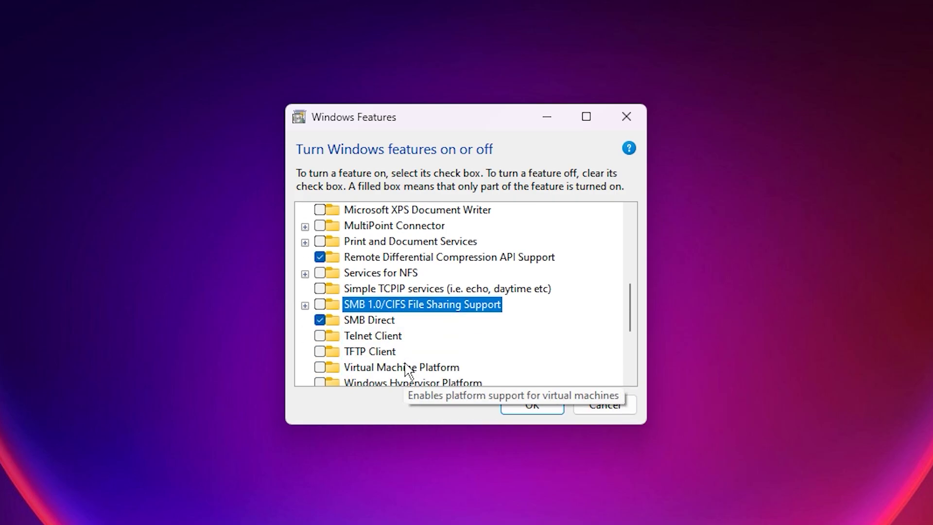
left_click(394, 338)
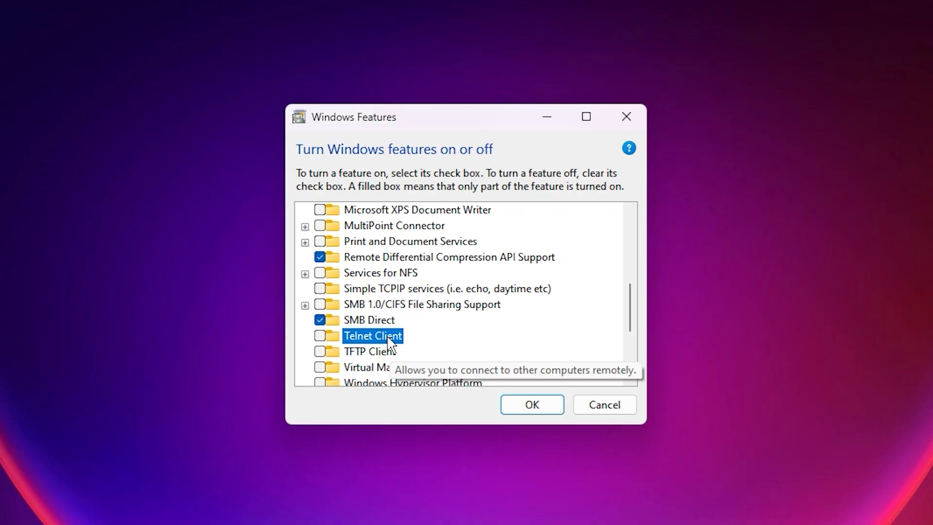
left_click(381, 351)
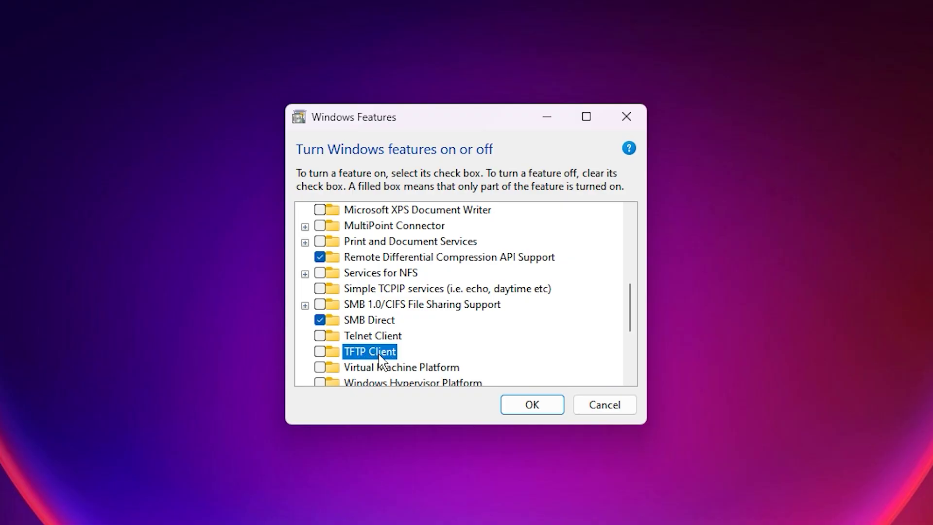
left_click(418, 368)
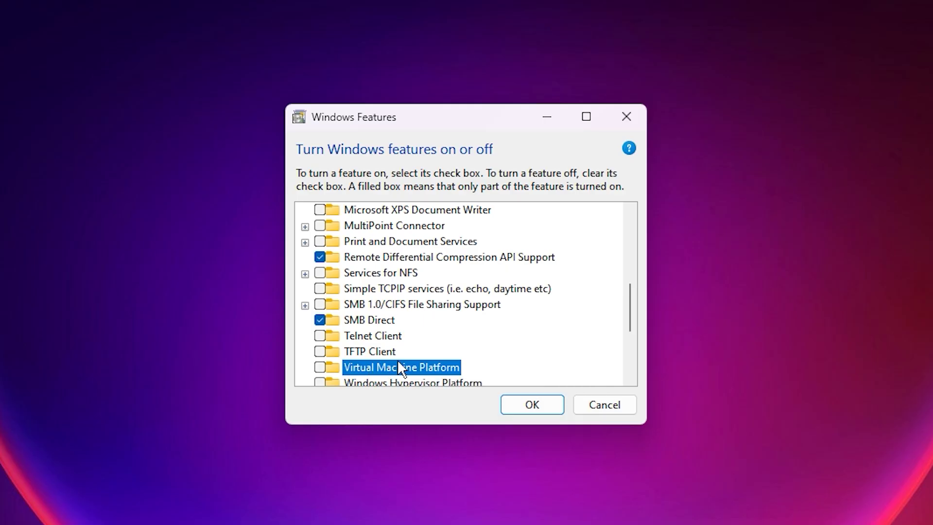
scroll(396, 359, "down", 1)
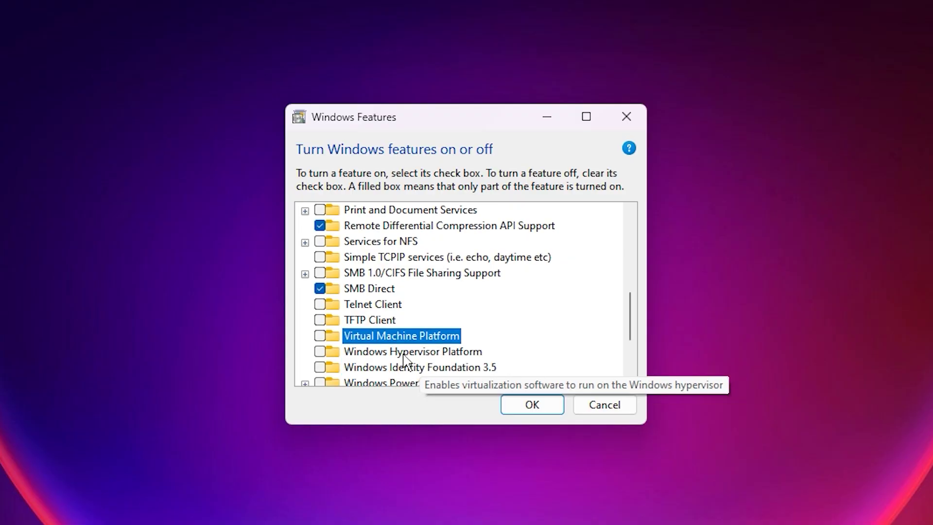
left_click(397, 352)
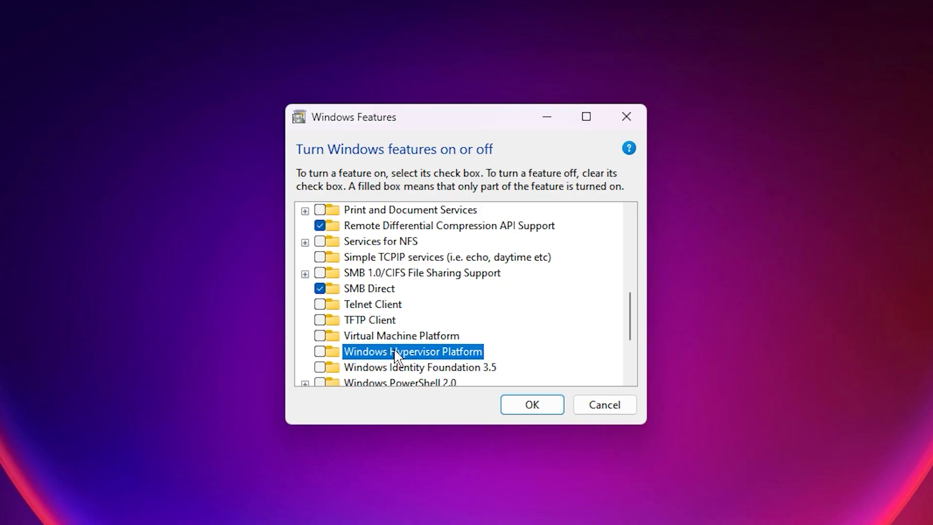
scroll(394, 357, "down", 1)
left_click(376, 354)
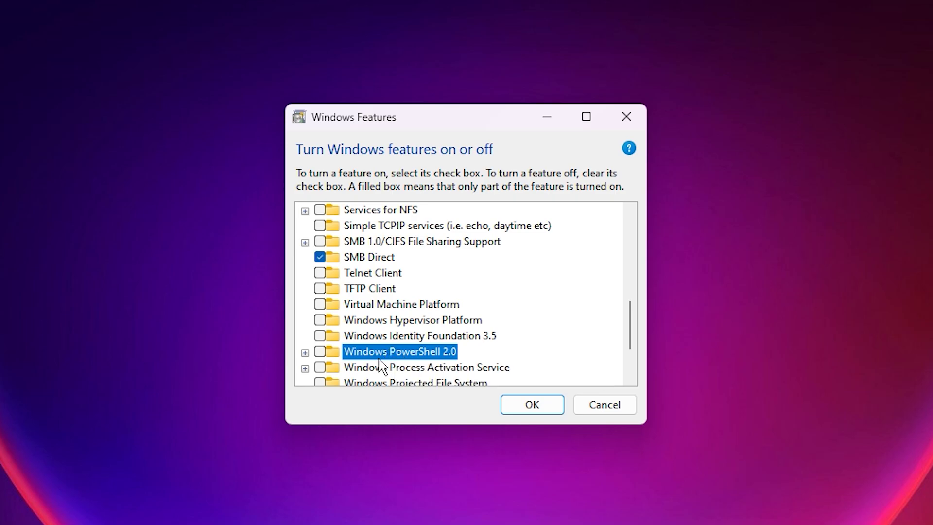
mouse_move(399, 351)
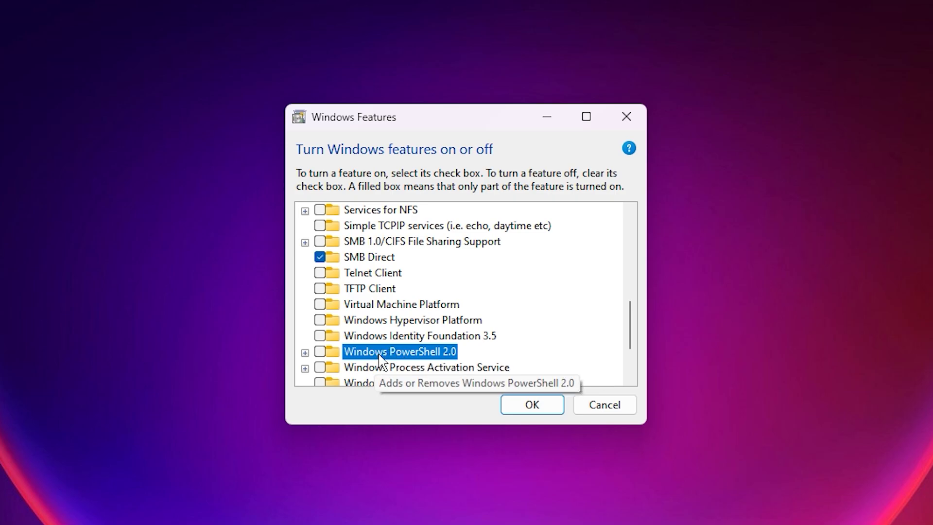
scroll(382, 365, "down", 2)
scroll(383, 364, "down", 1)
scroll(393, 361, "down", 1)
left_click(403, 341)
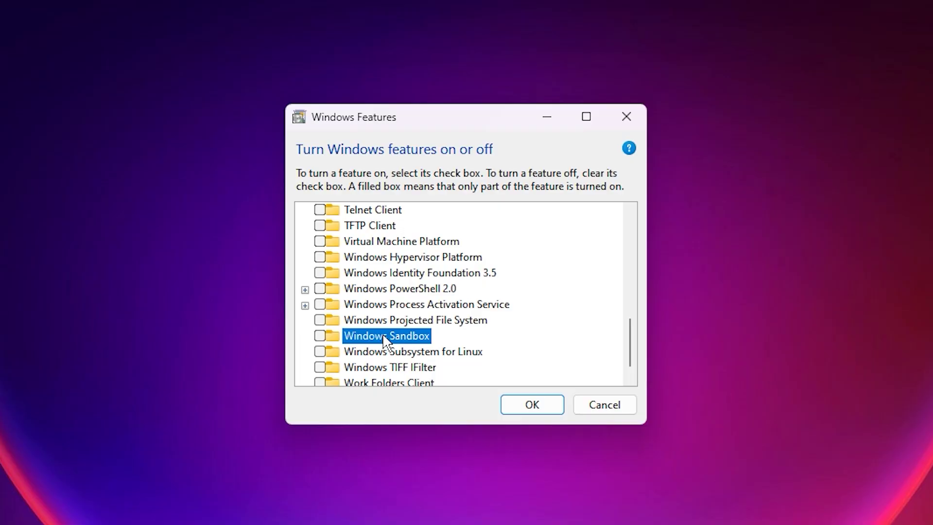
left_click(385, 351)
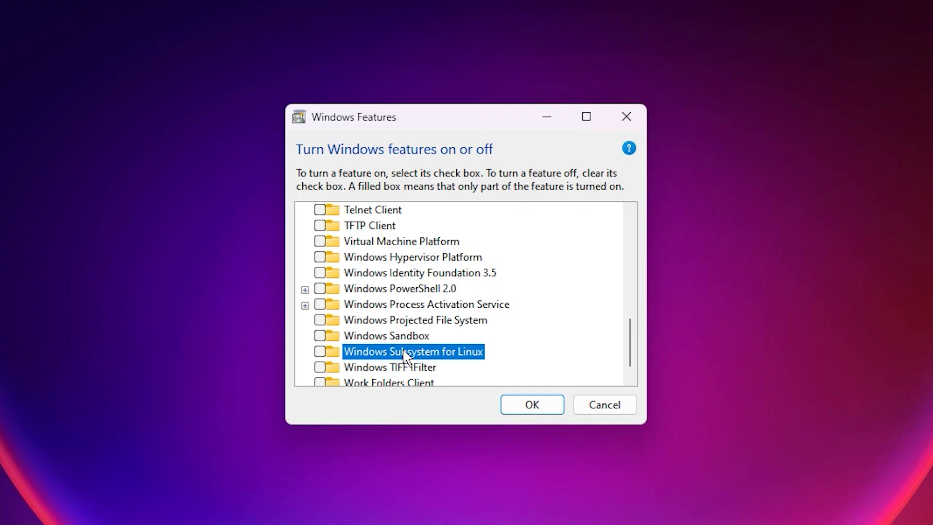
scroll(405, 357, "down", 1)
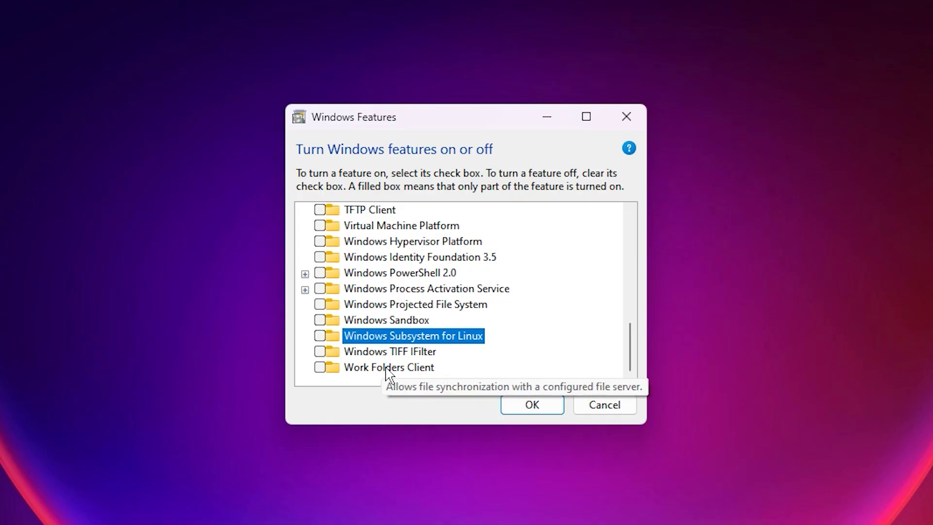
left_click(386, 368)
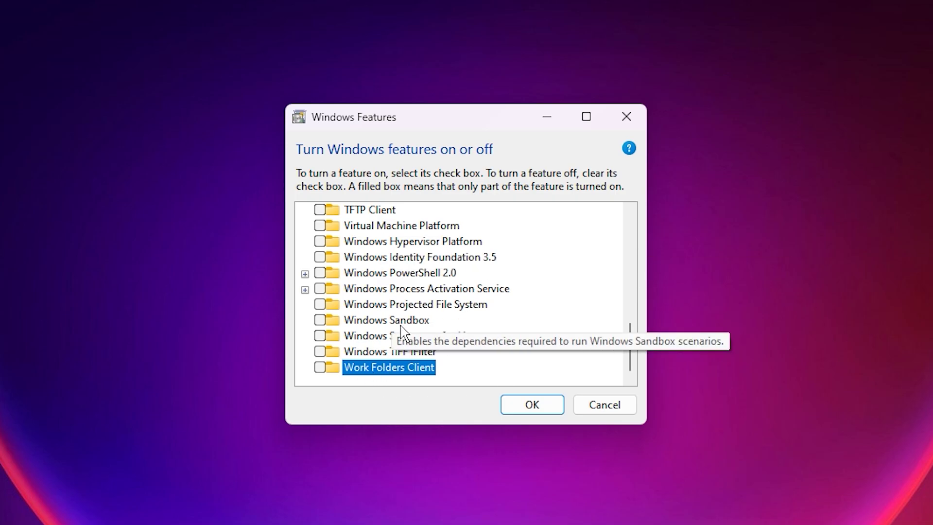
scroll(399, 333, "up", 1)
scroll(402, 333, "up", 1)
scroll(402, 333, "up", 1)
scroll(401, 333, "up", 2)
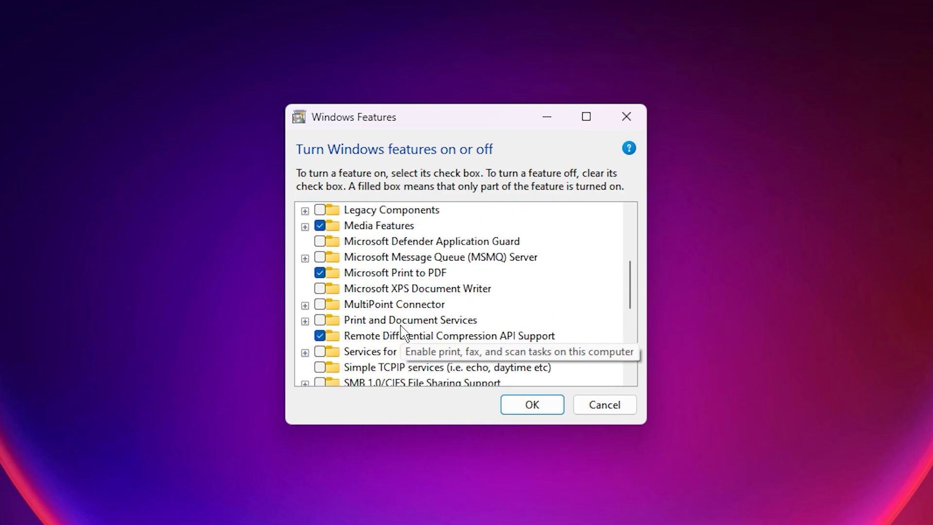
scroll(400, 333, "up", 1)
scroll(400, 333, "up", 1)
scroll(401, 333, "up", 1)
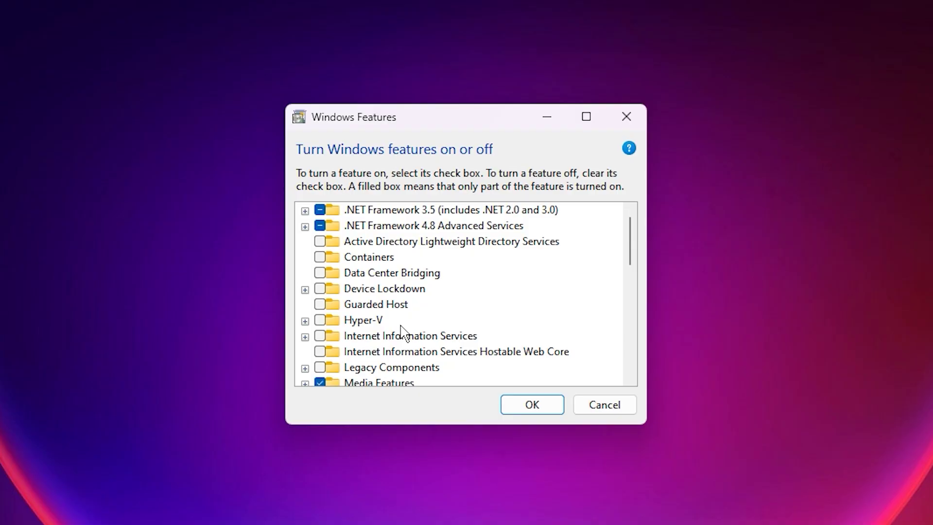